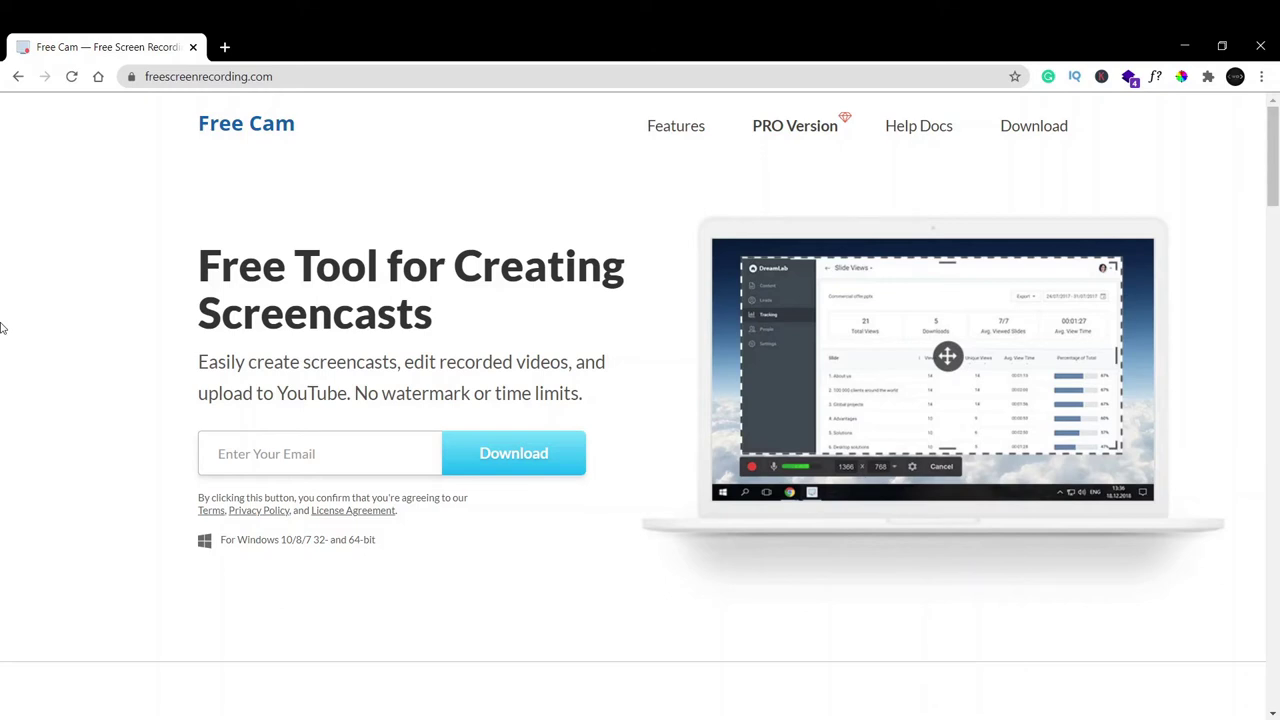
Step: Read through the Free Cam homepage, briefly highlighting the 'Select a recording area' heading
scroll(2, 328, "down", 5)
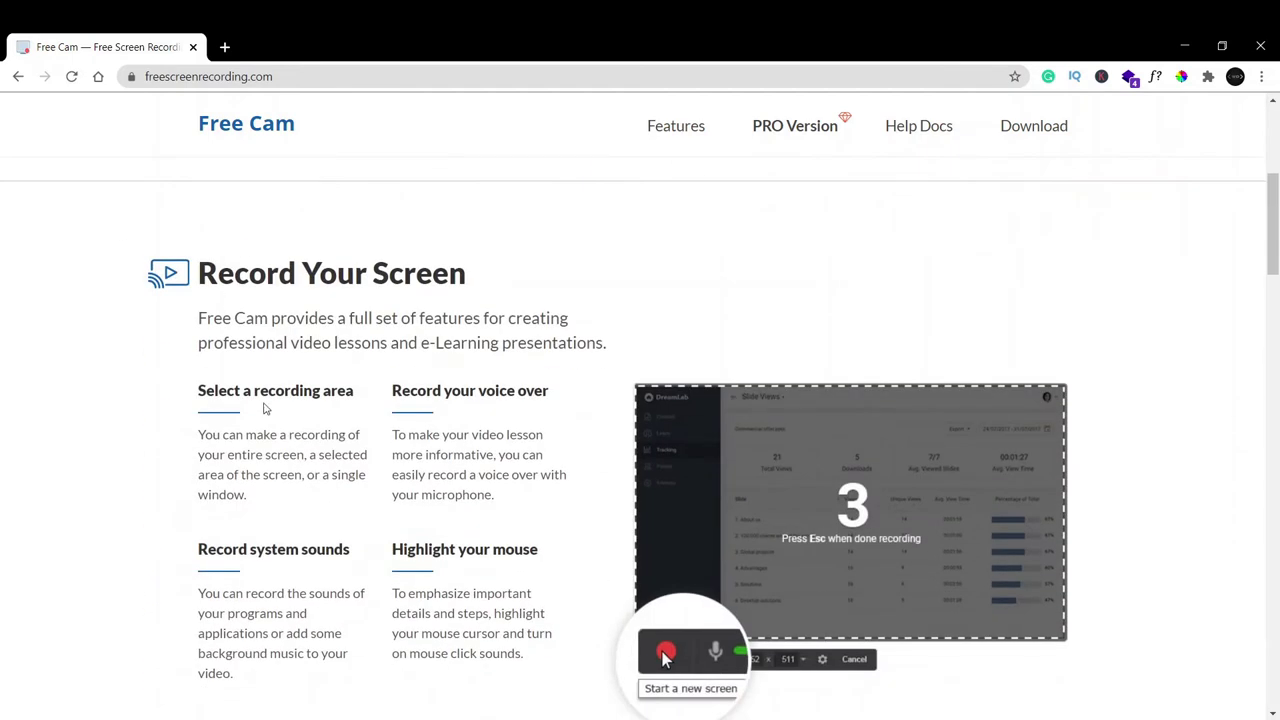
left_click_drag(196, 398, 261, 398)
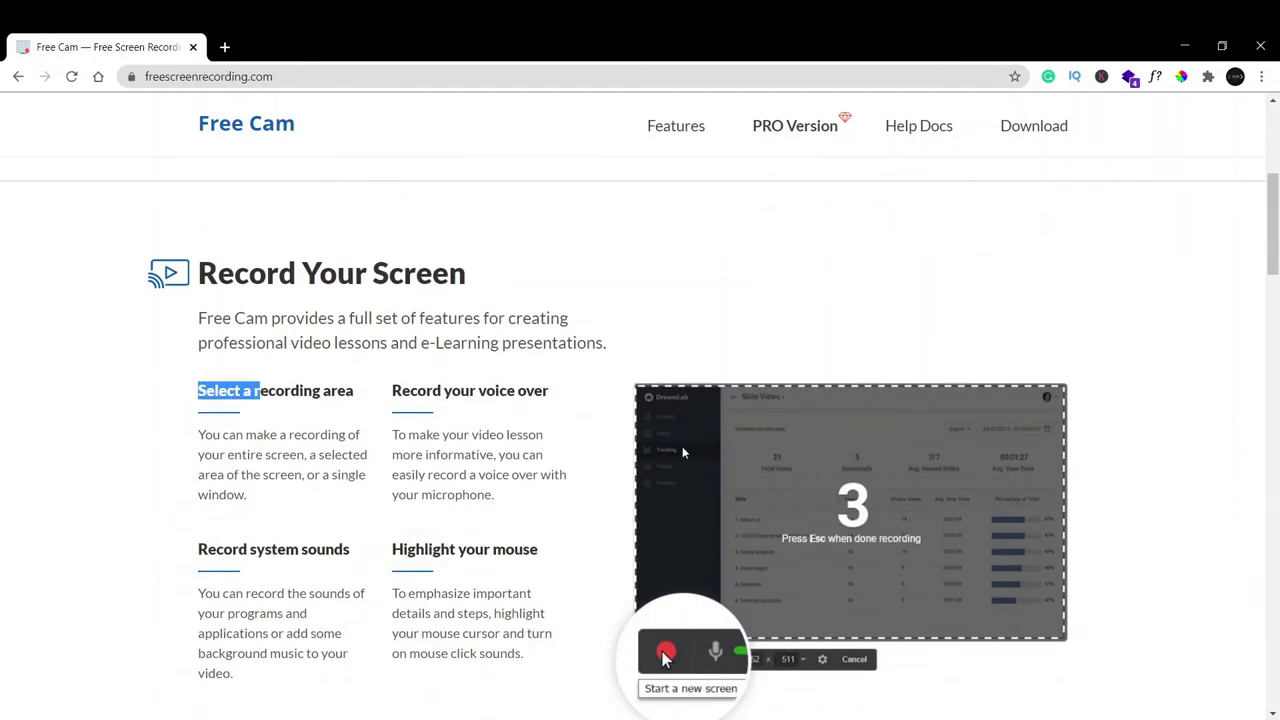
left_click(678, 270)
scroll(560, 383, "down", 2)
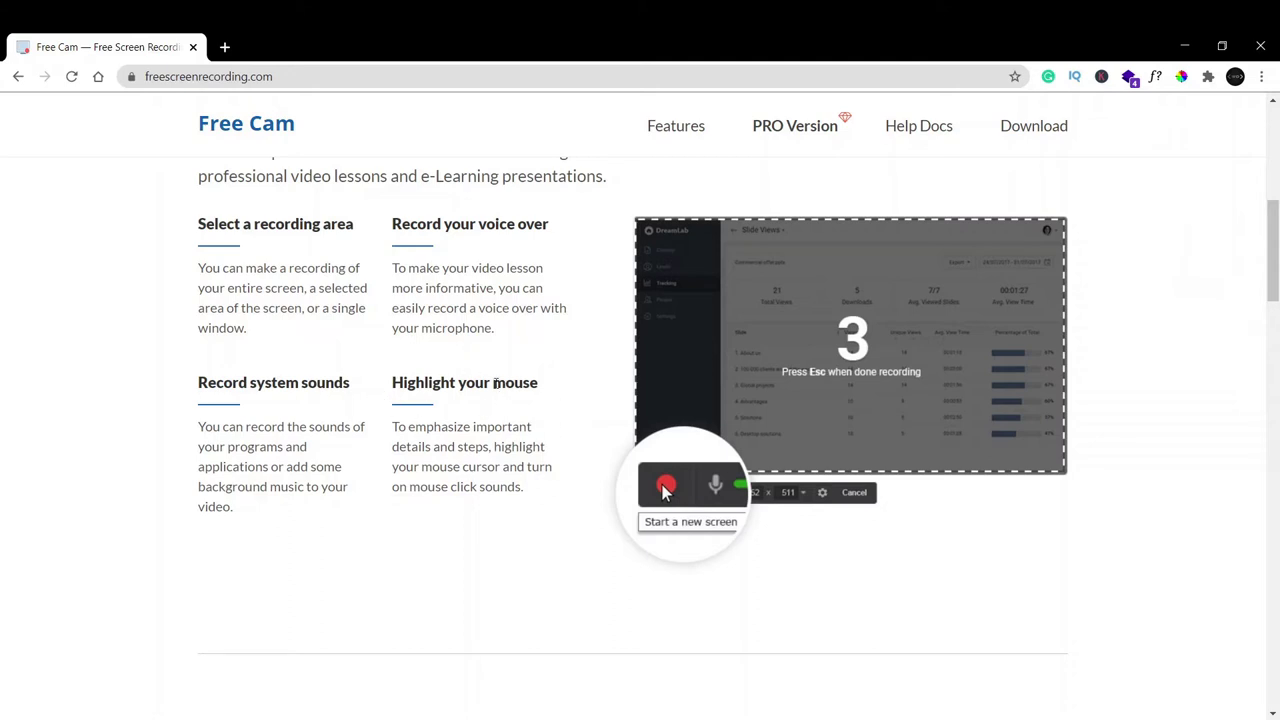
scroll(494, 383, "down", 4)
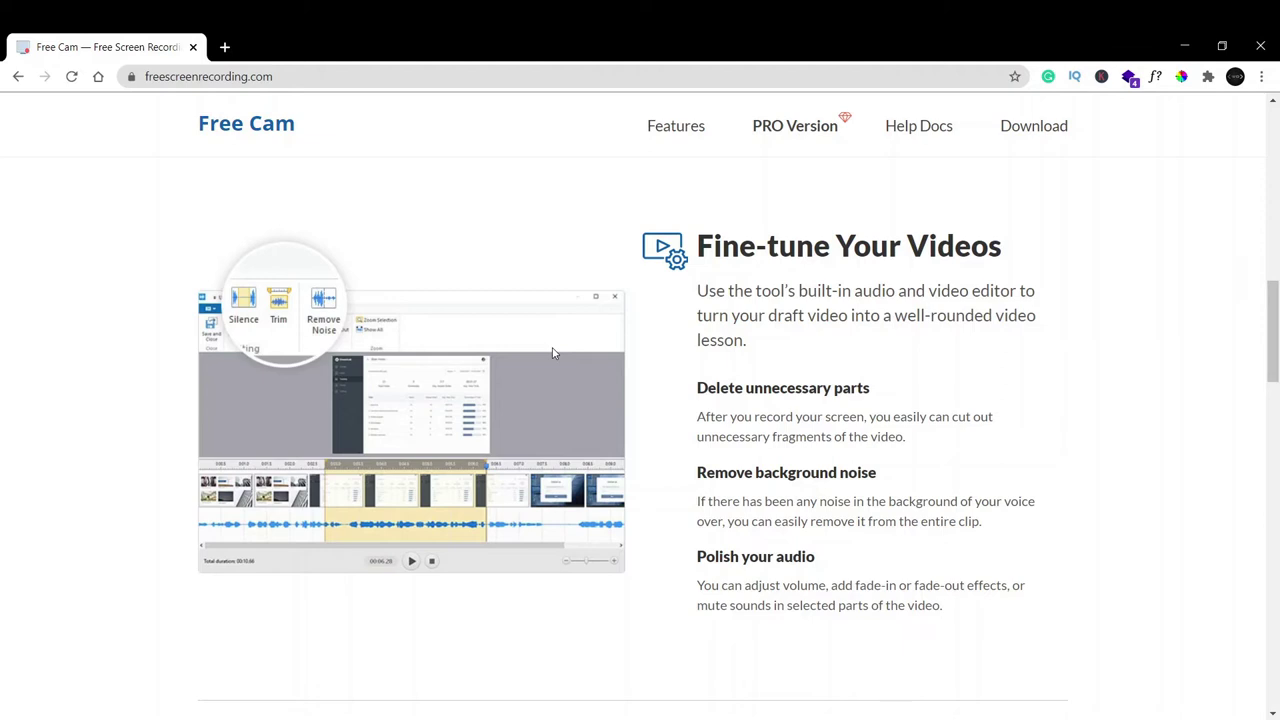
scroll(553, 353, "down", 4)
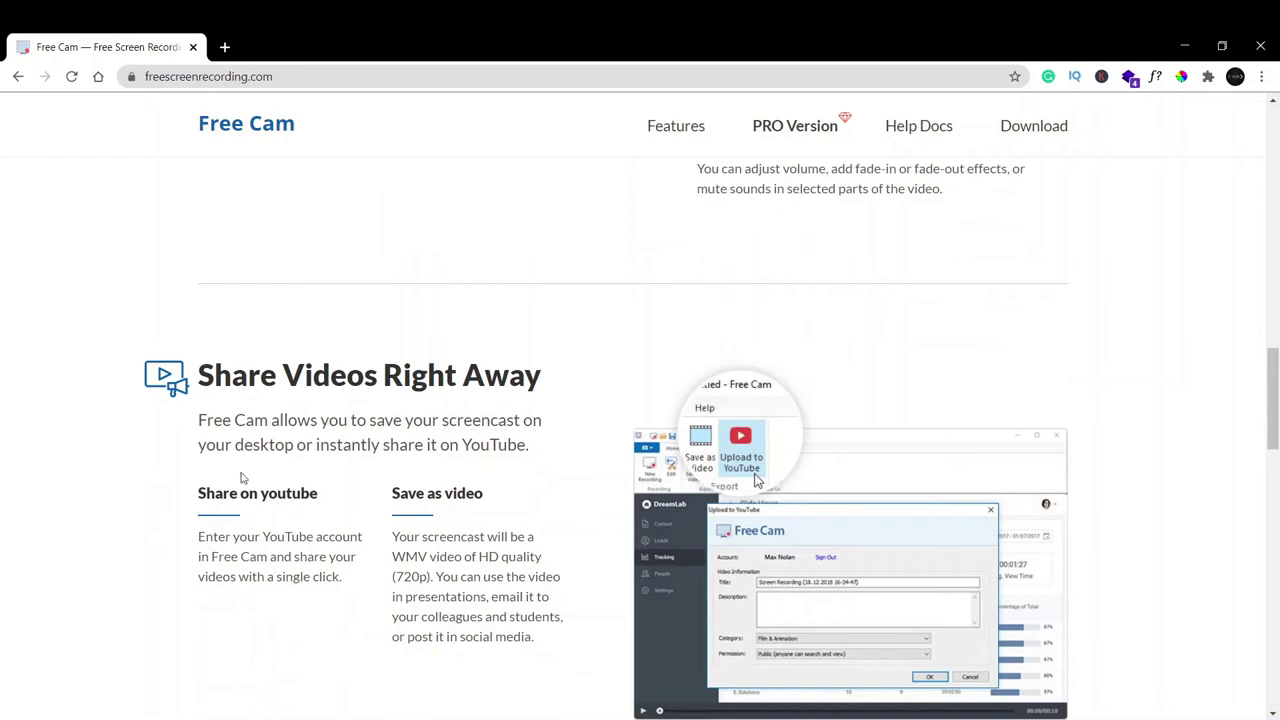
scroll(536, 540, "down", 6)
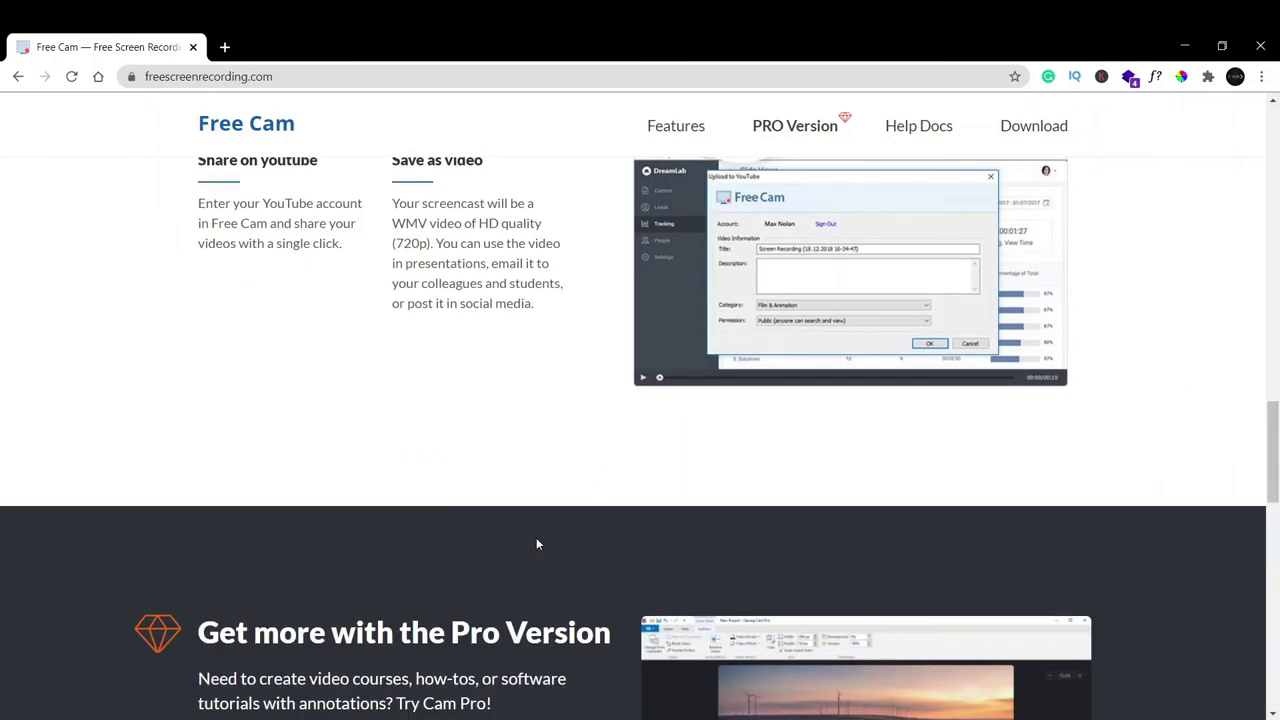
scroll(536, 537, "down", 9)
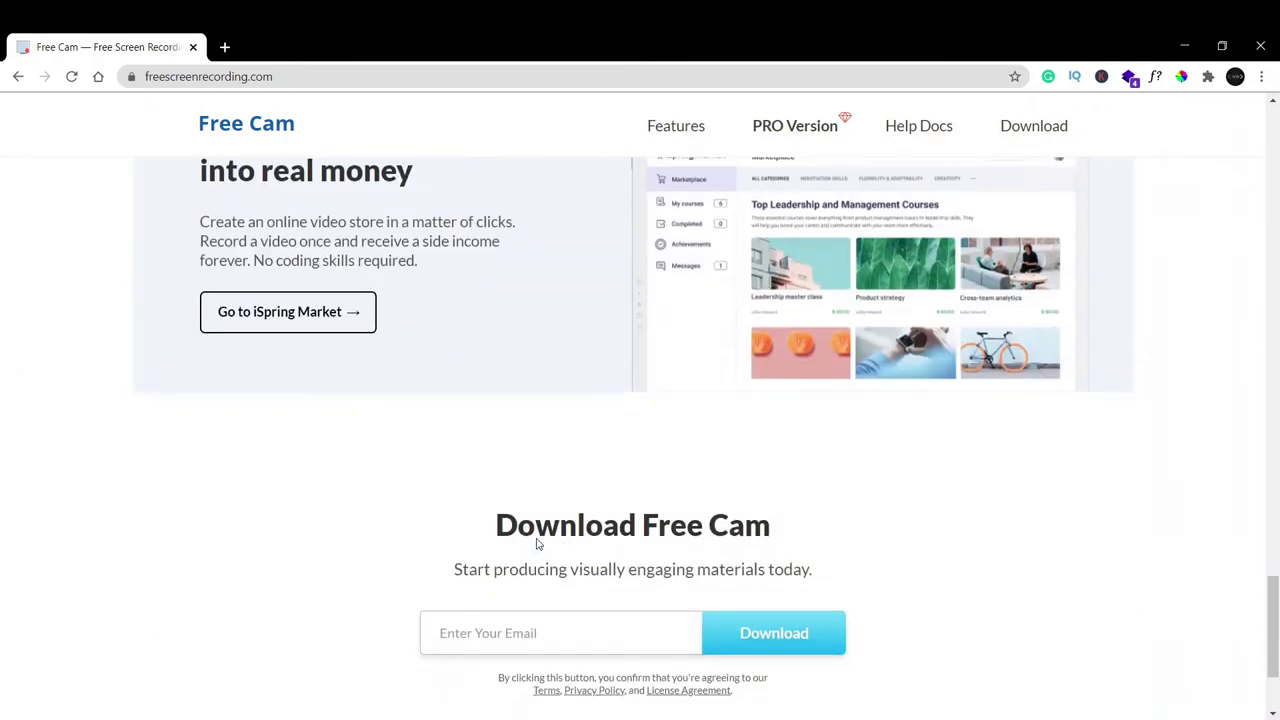
scroll(537, 538, "up", 3)
scroll(537, 537, "up", 6)
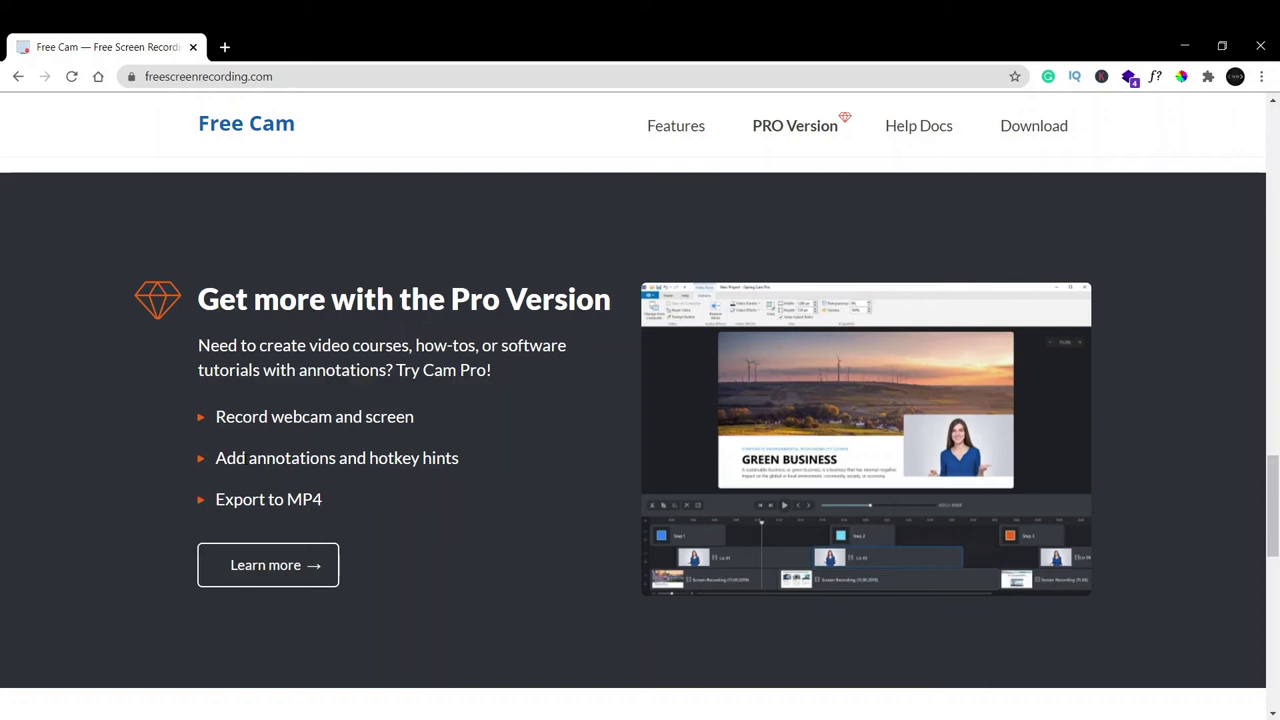
scroll(245, 465, "down", 8)
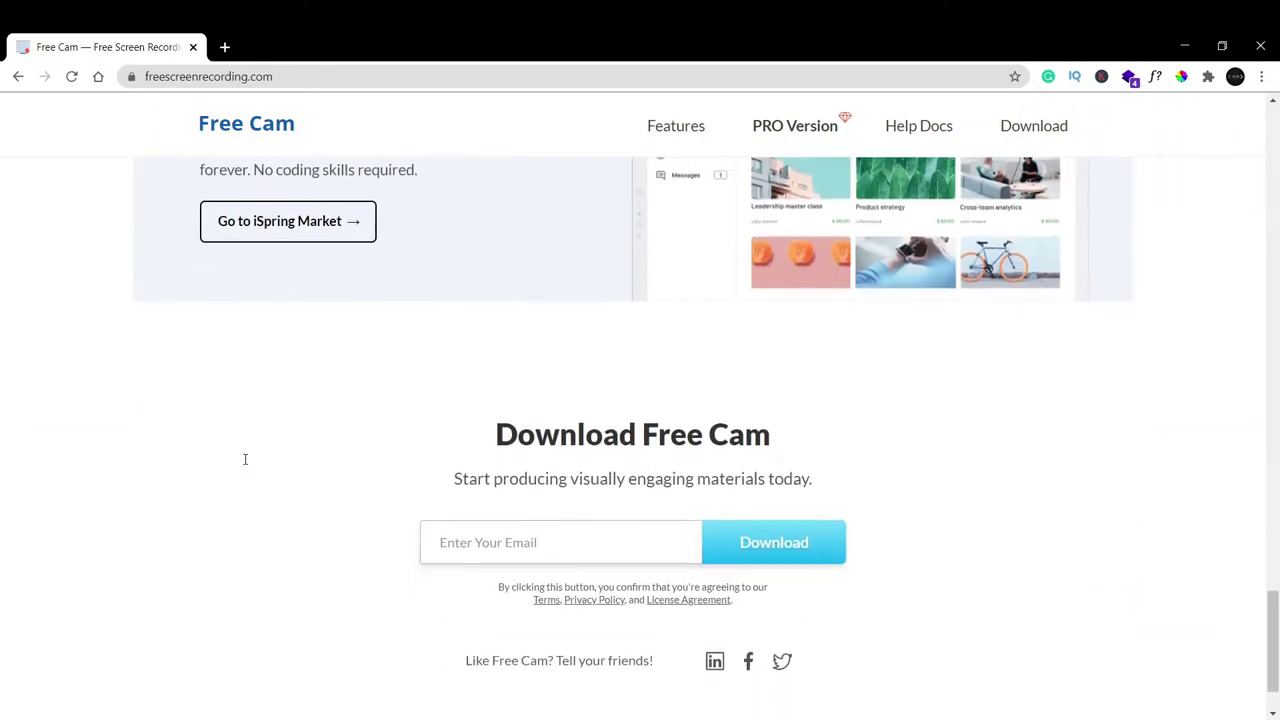
scroll(1218, 436, "up", 8)
scroll(1218, 436, "up", 5)
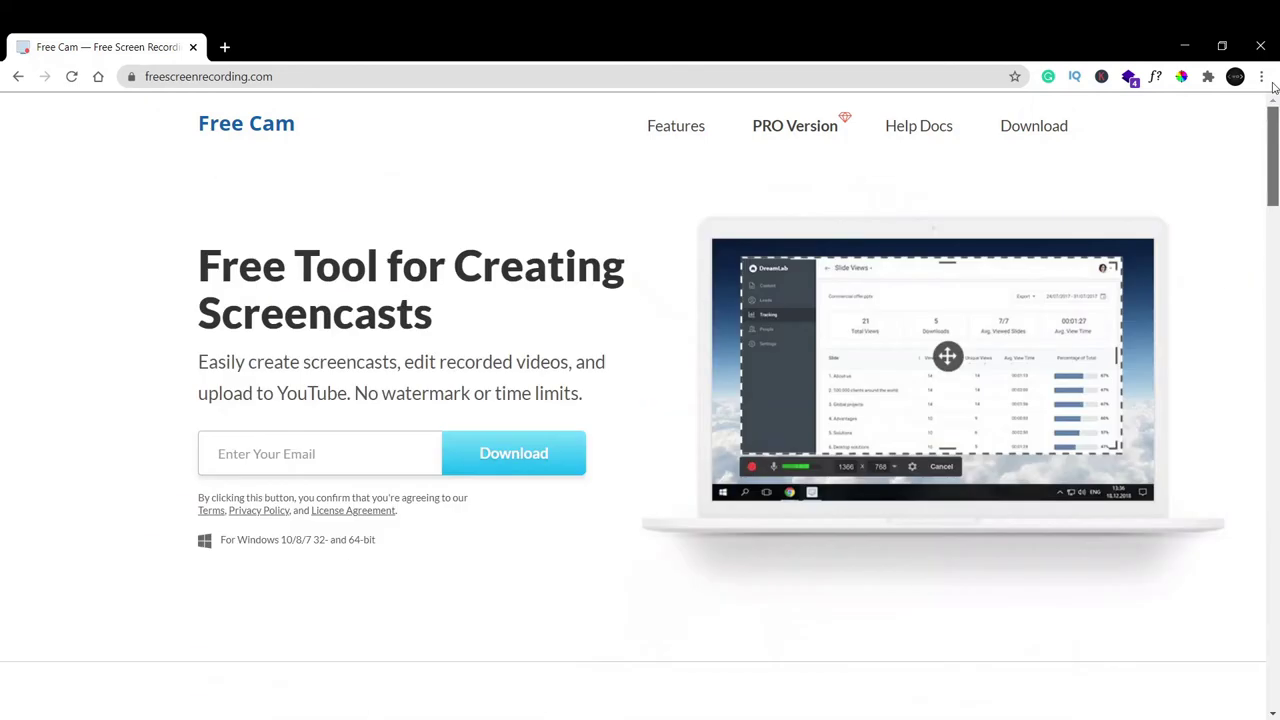
Step: Check the site's full URL and request the Free Cam installer download
left_click(255, 80)
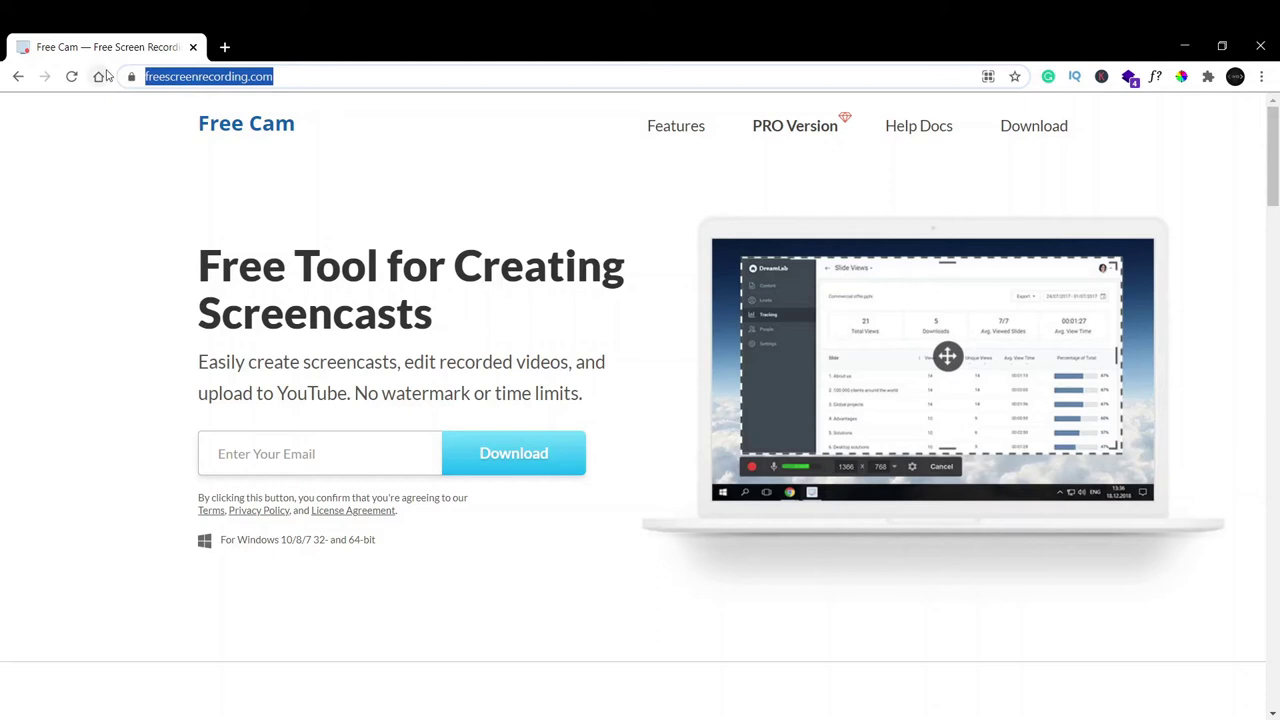
key("End")
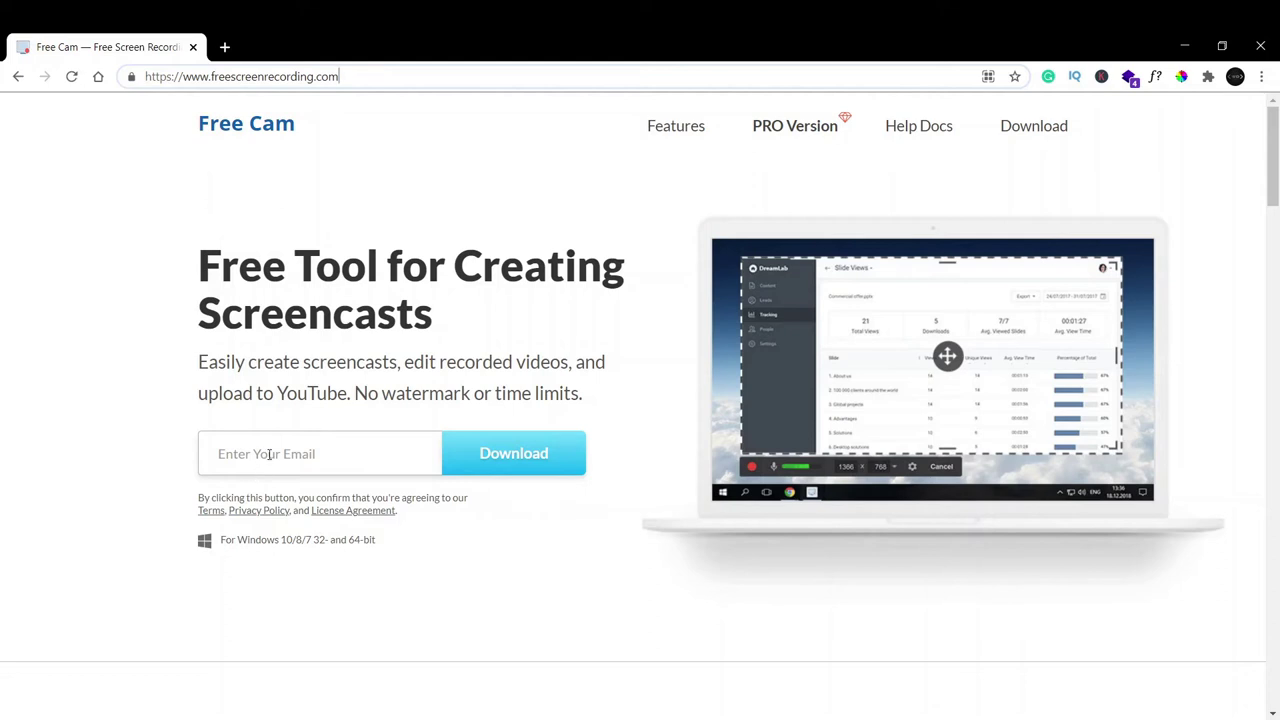
left_click(557, 471)
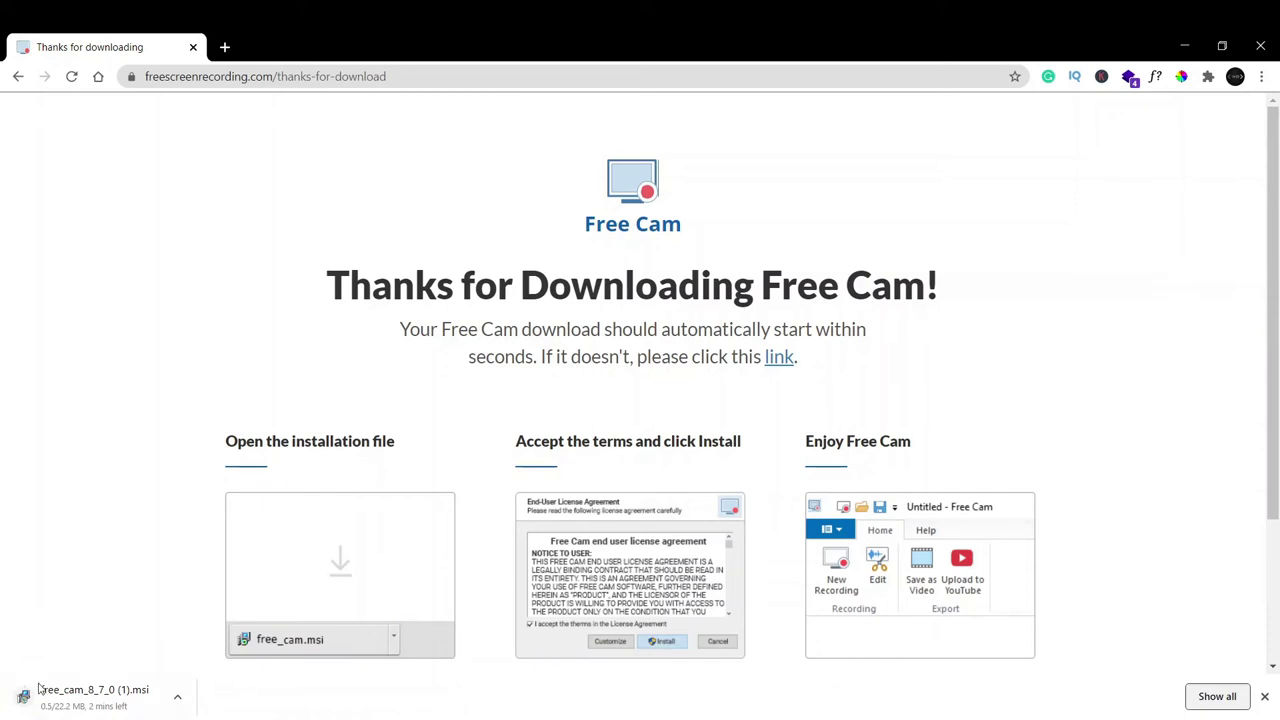
Step: Cancel the duplicate download and select free_cam_8_7_0 in the Downloads folder
left_click(175, 698)
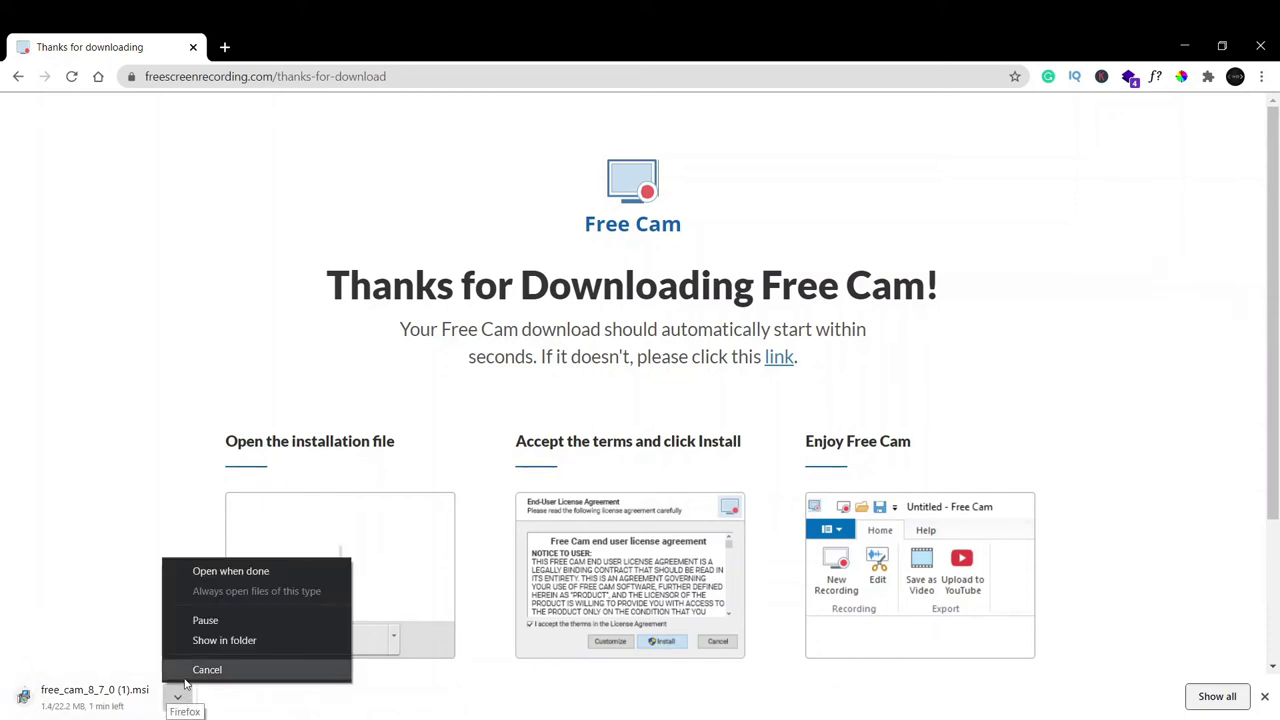
left_click(195, 667)
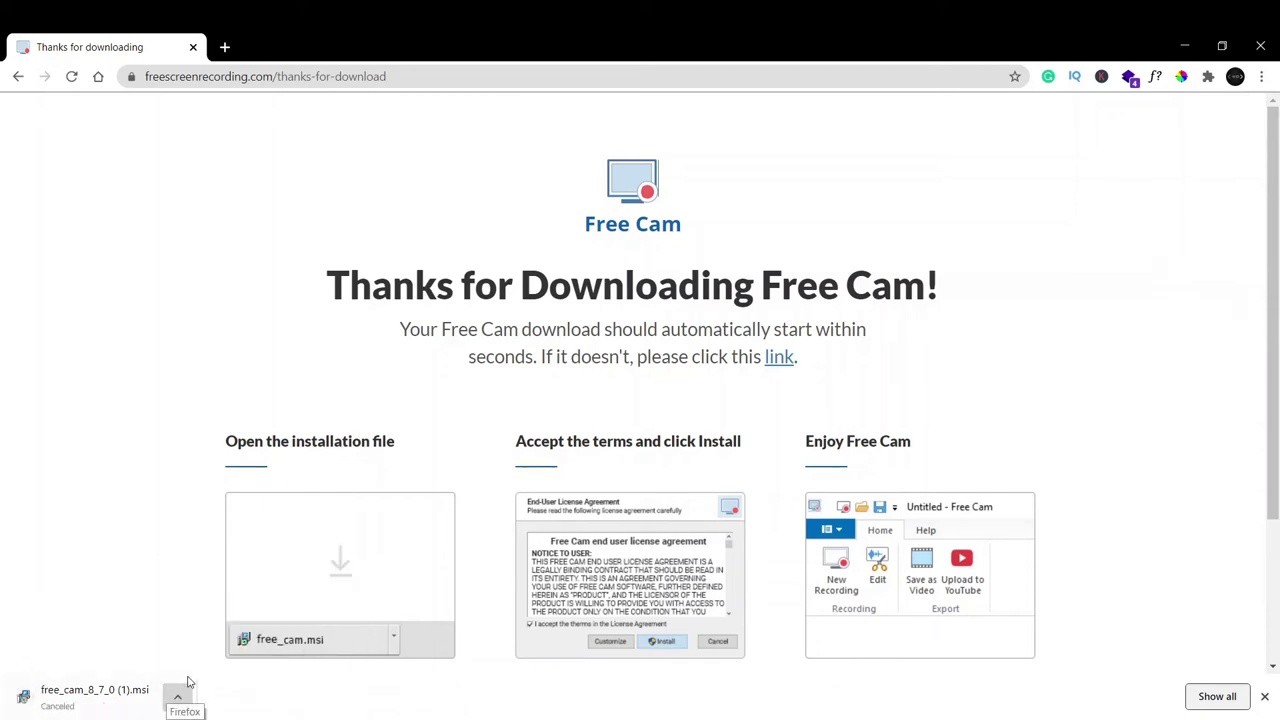
left_click(127, 690)
left_click(200, 248)
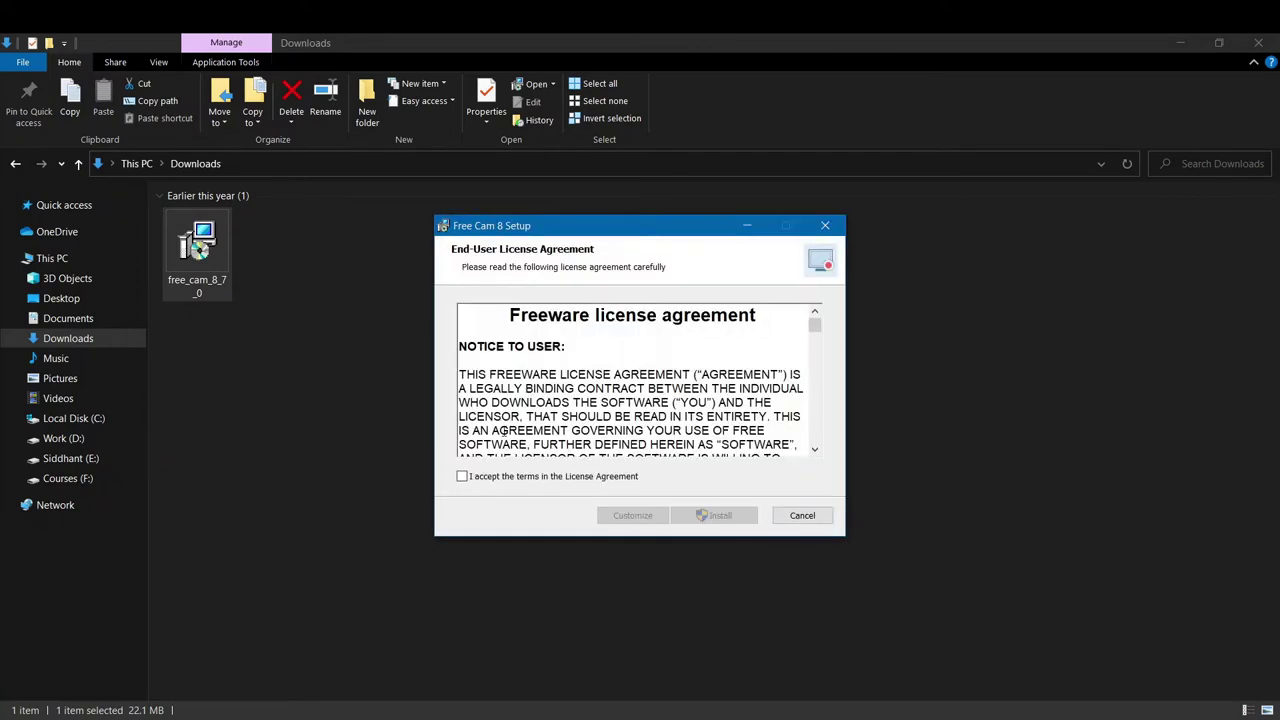
Step: Accept the license agreement, install Free Cam 8, and launch it when setup finishes
left_click(462, 476)
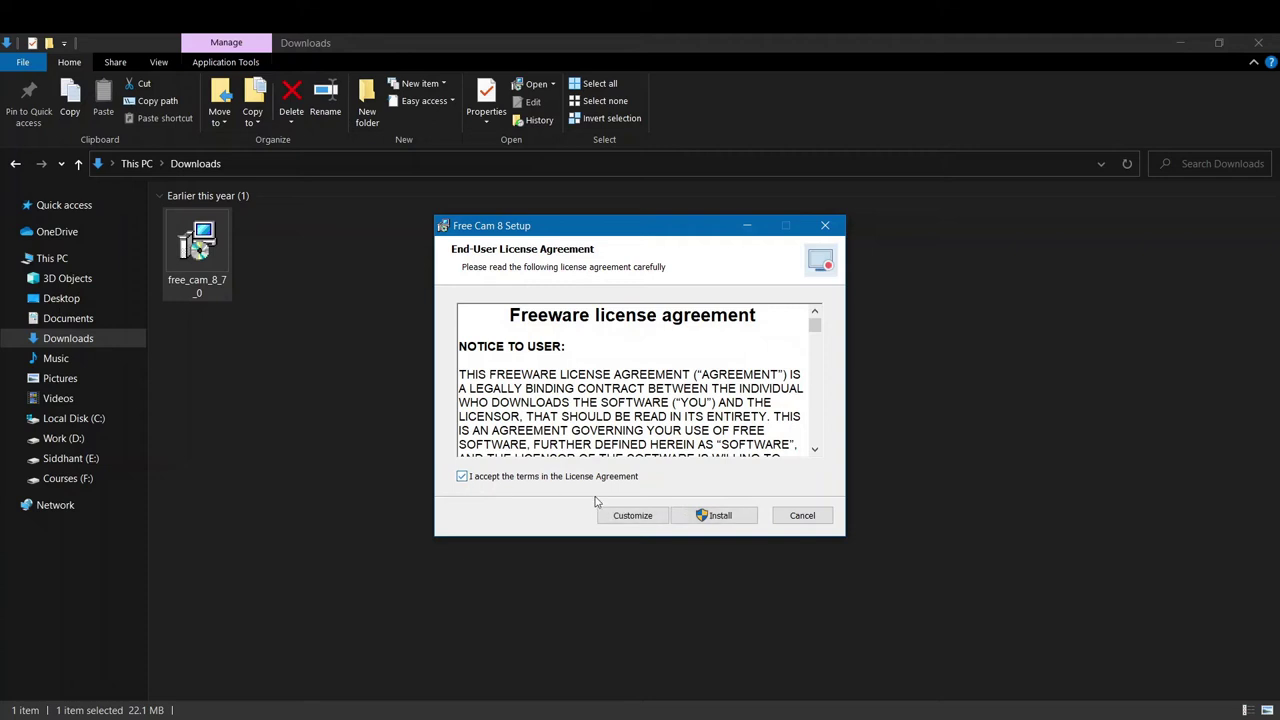
left_click(722, 516)
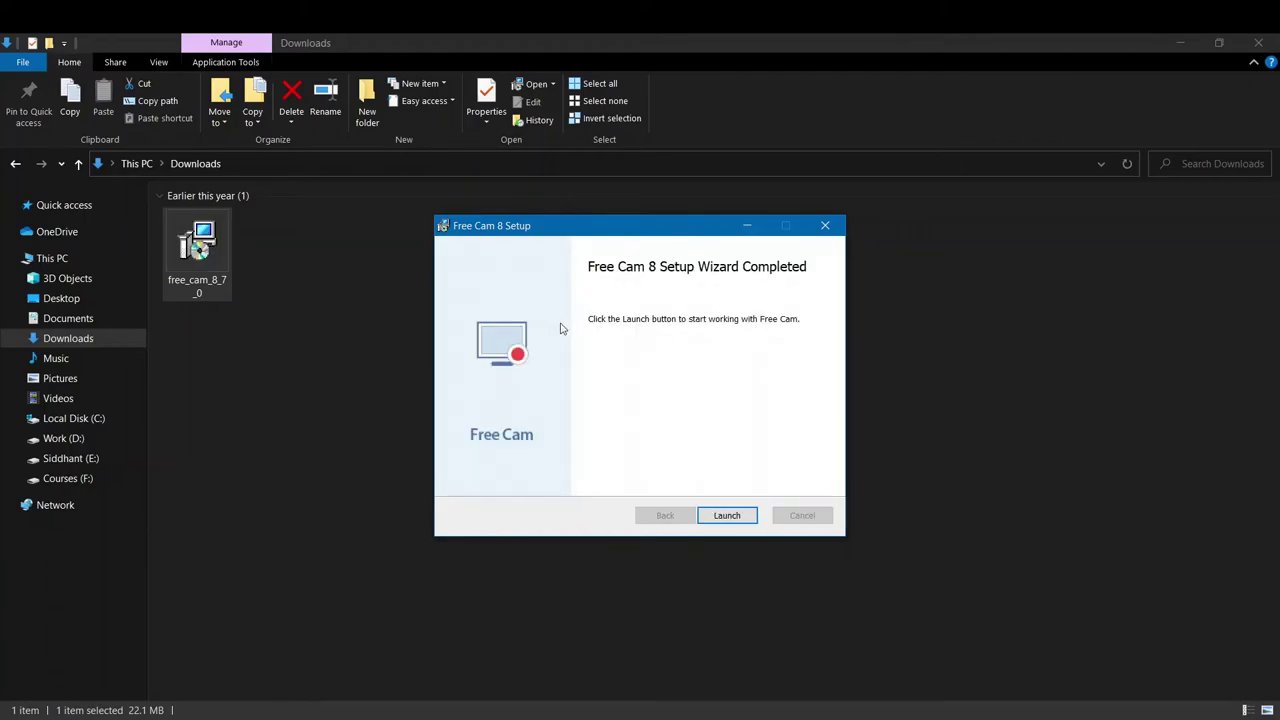
left_click(720, 514)
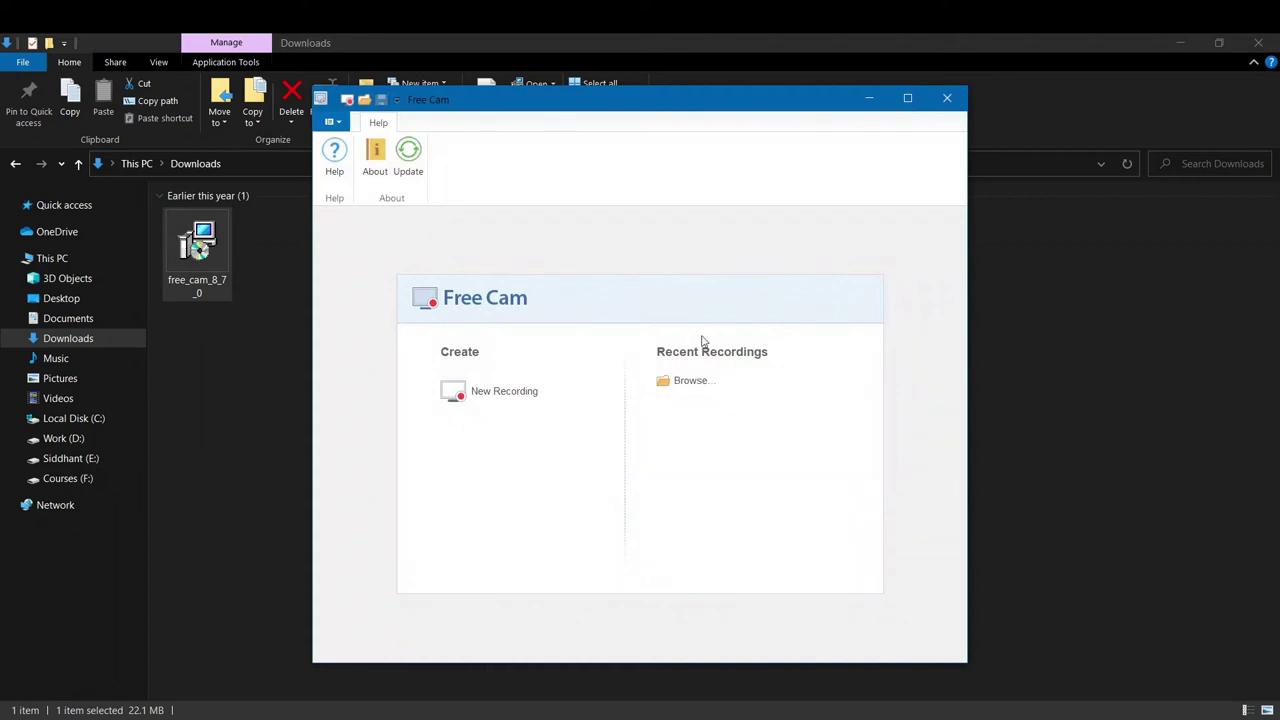
Step: Frame a 1388x782 capture area over the Downloads window and record with the microphone on
left_click(478, 394)
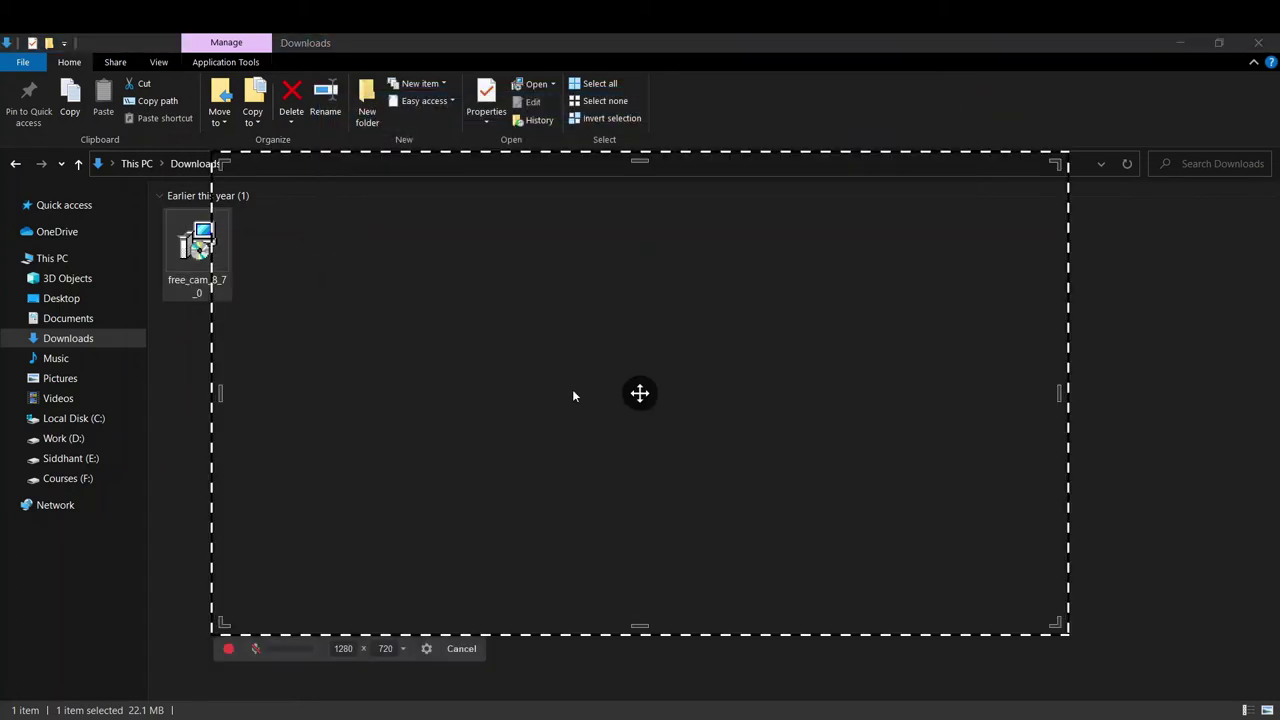
left_click_drag(640, 393, 576, 415)
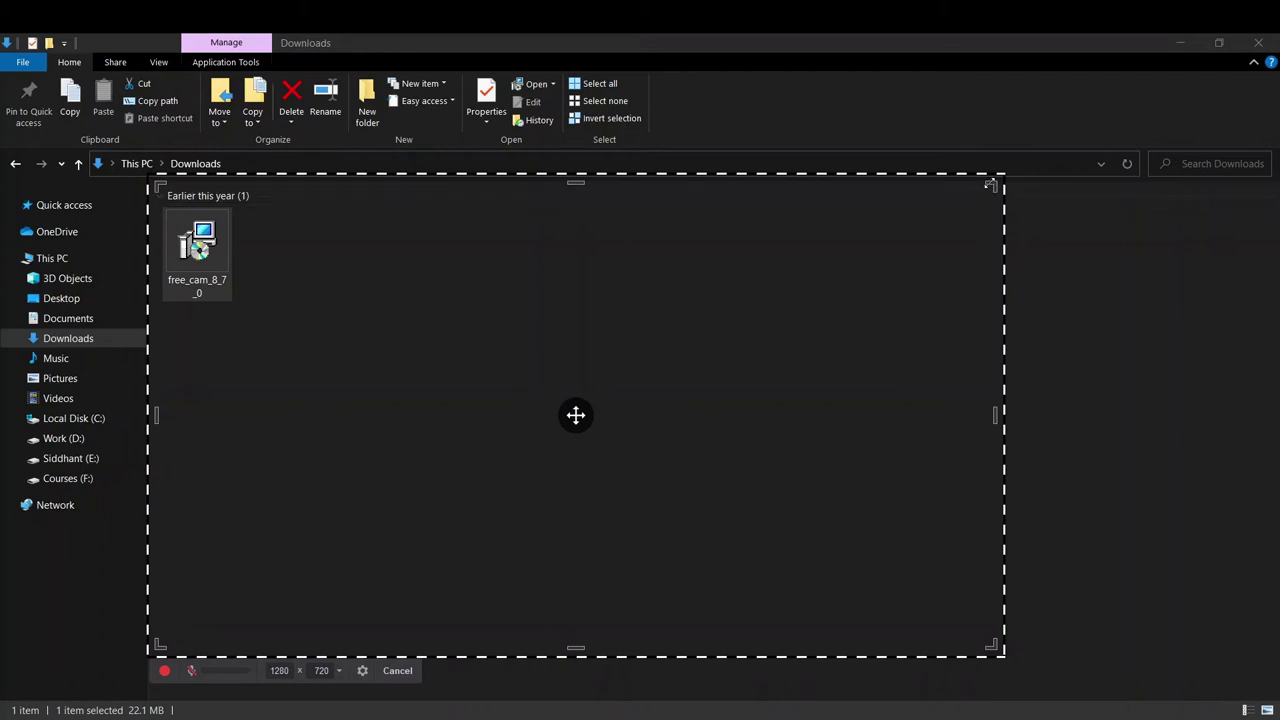
left_click_drag(1001, 184, 1062, 266)
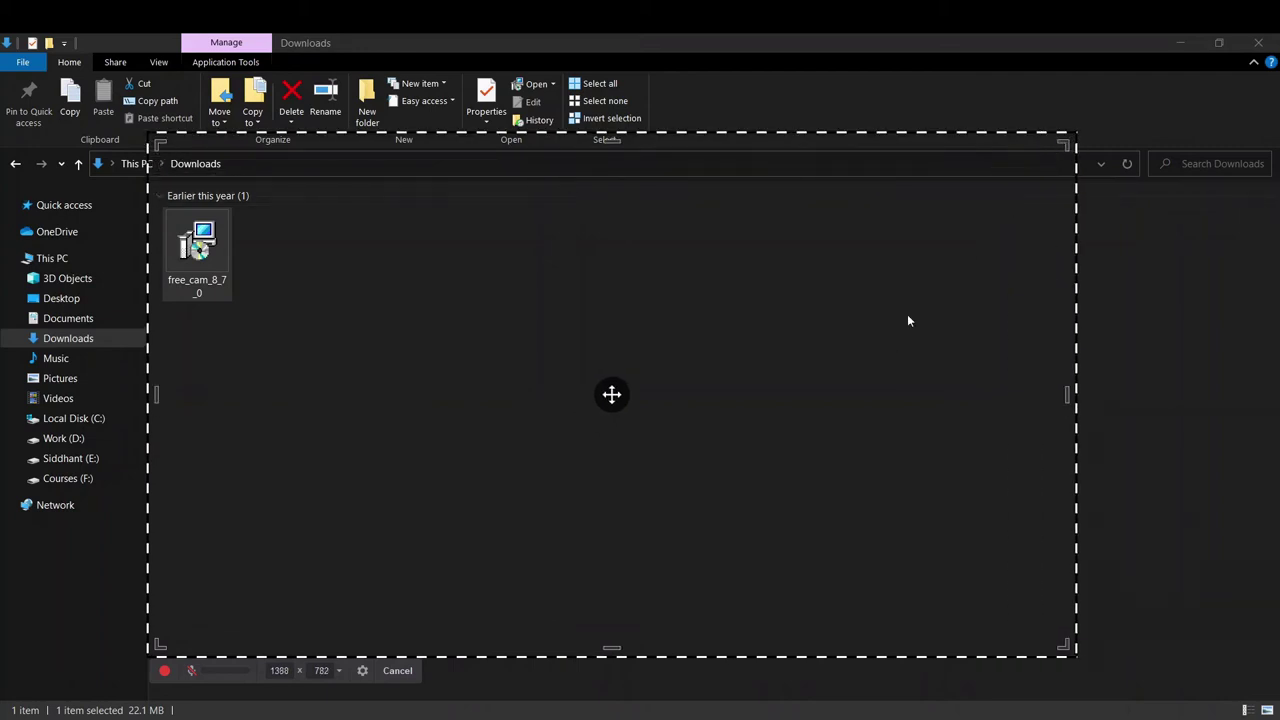
left_click(165, 672)
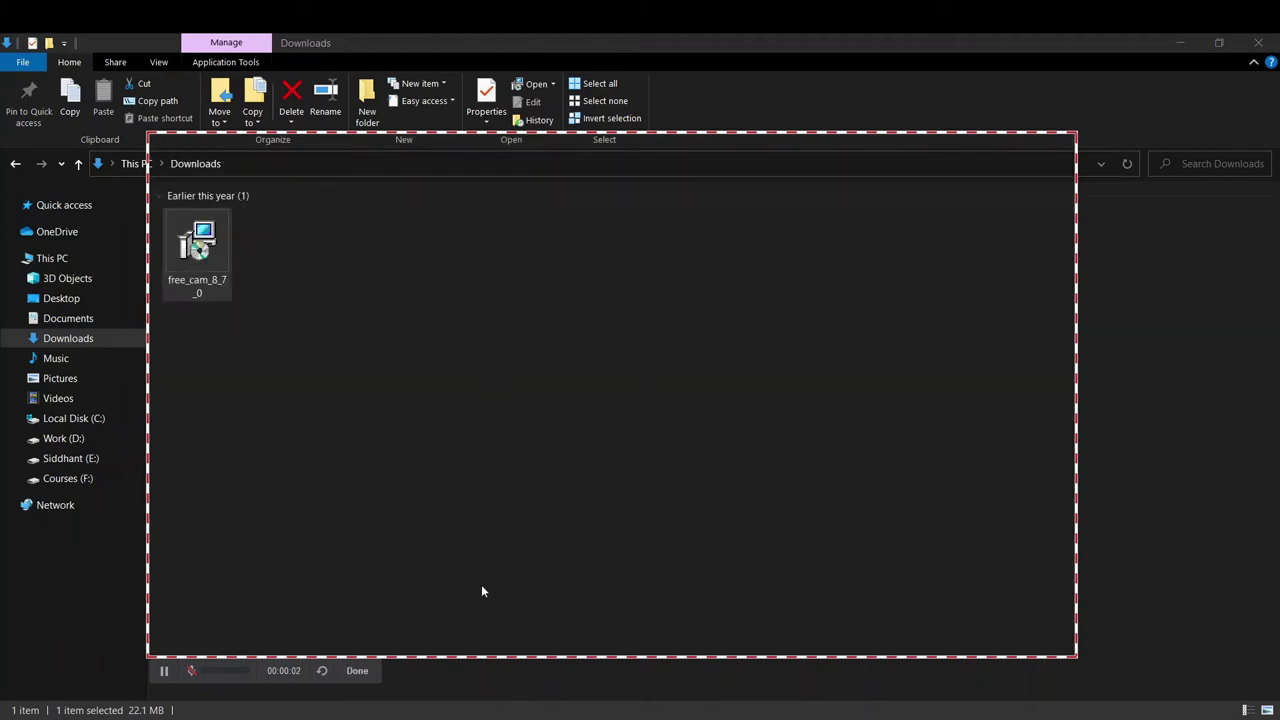
left_click(190, 672)
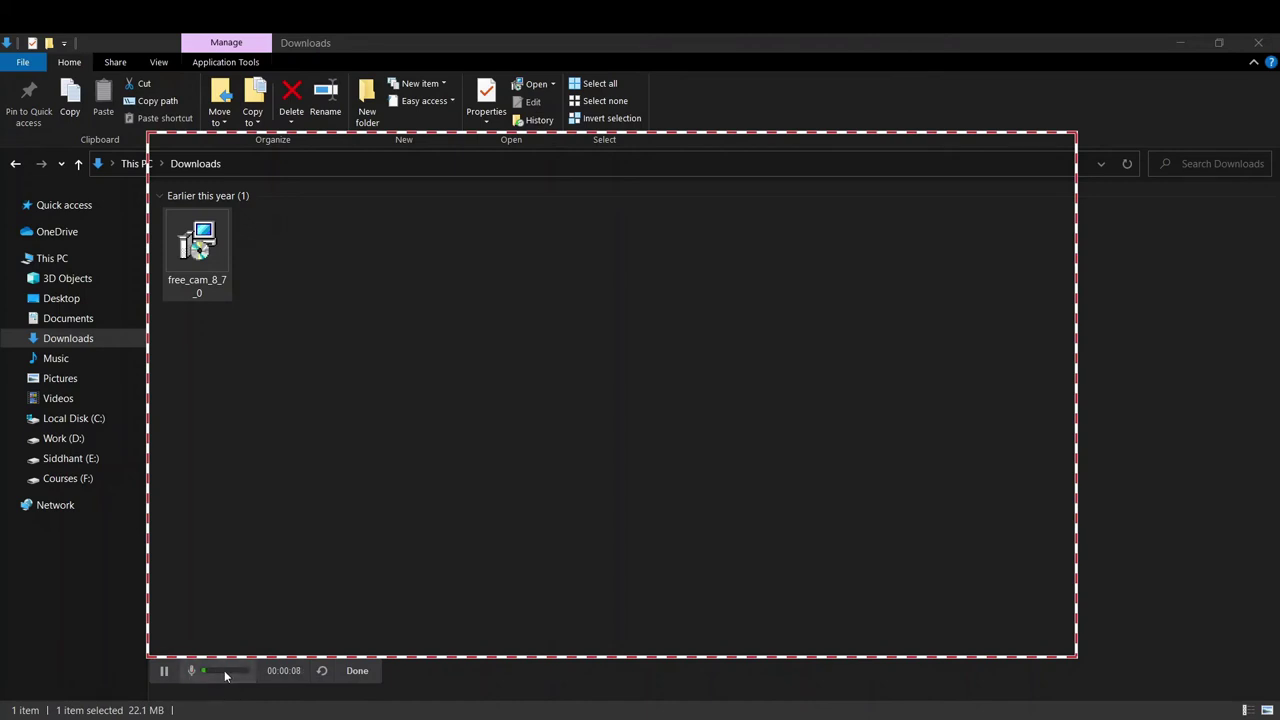
Step: Delete the first take, record again, and finish the recording
left_click(322, 671)
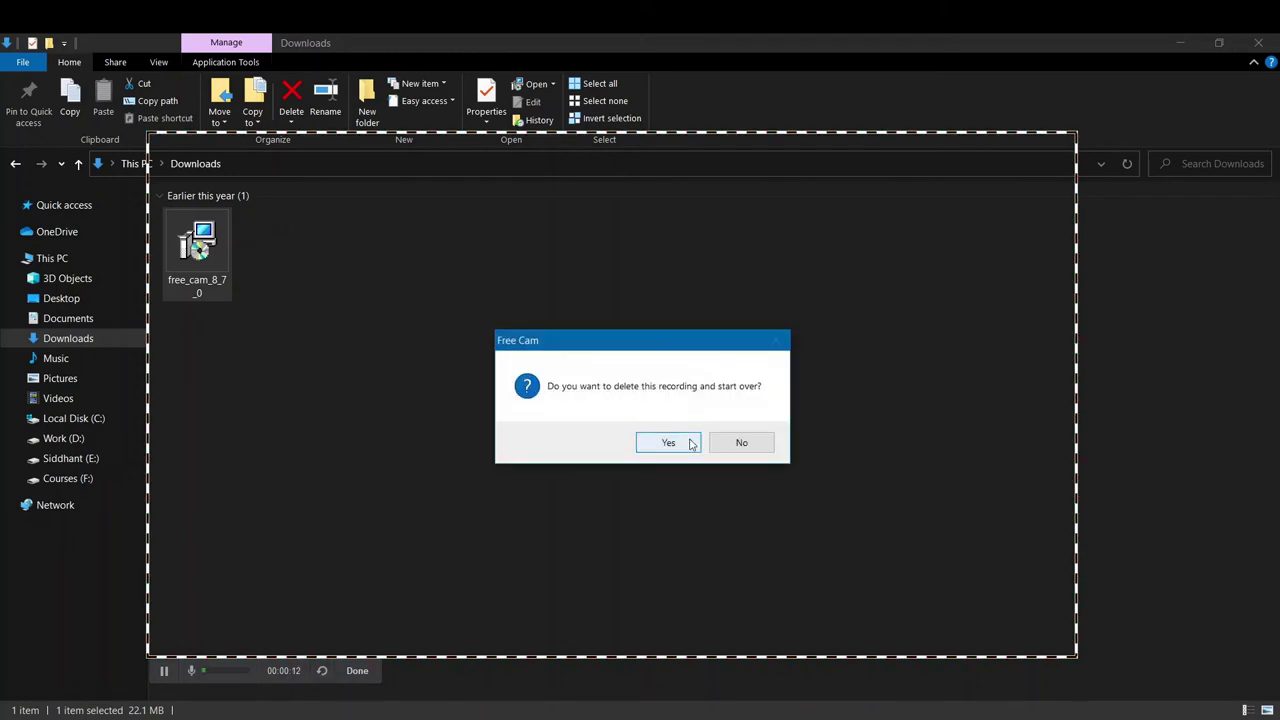
left_click(668, 442)
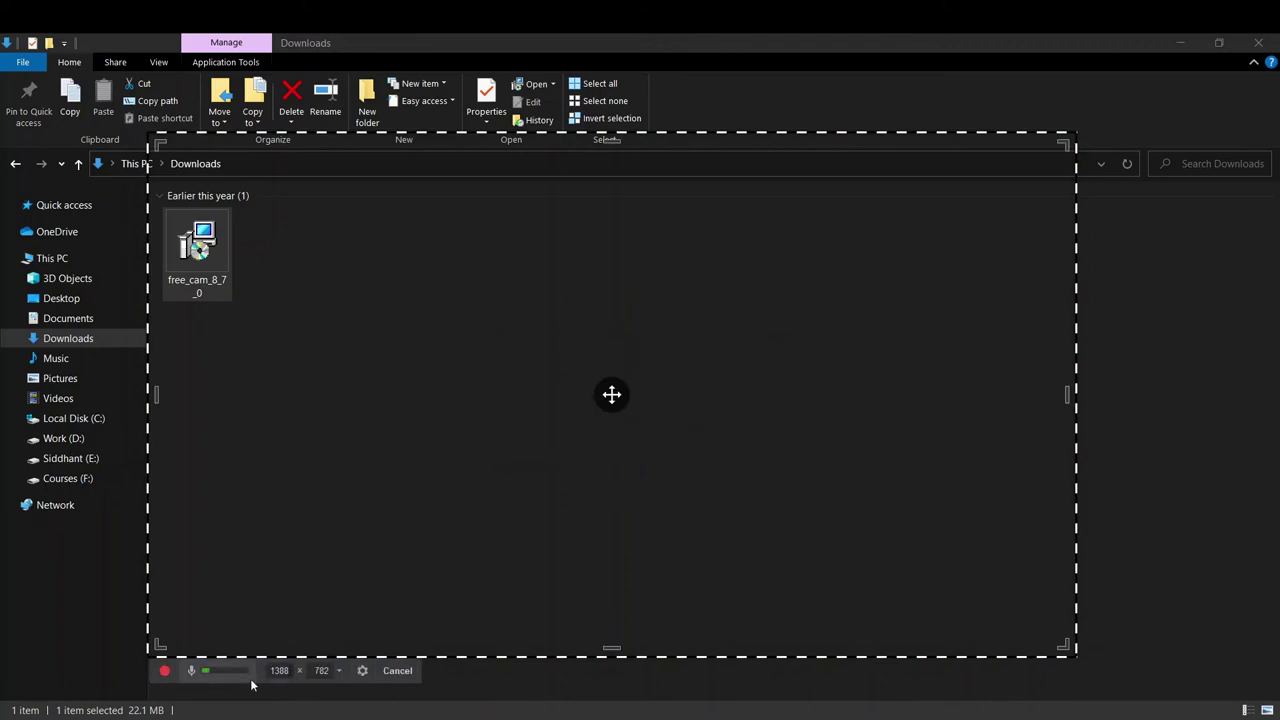
left_click(164, 671)
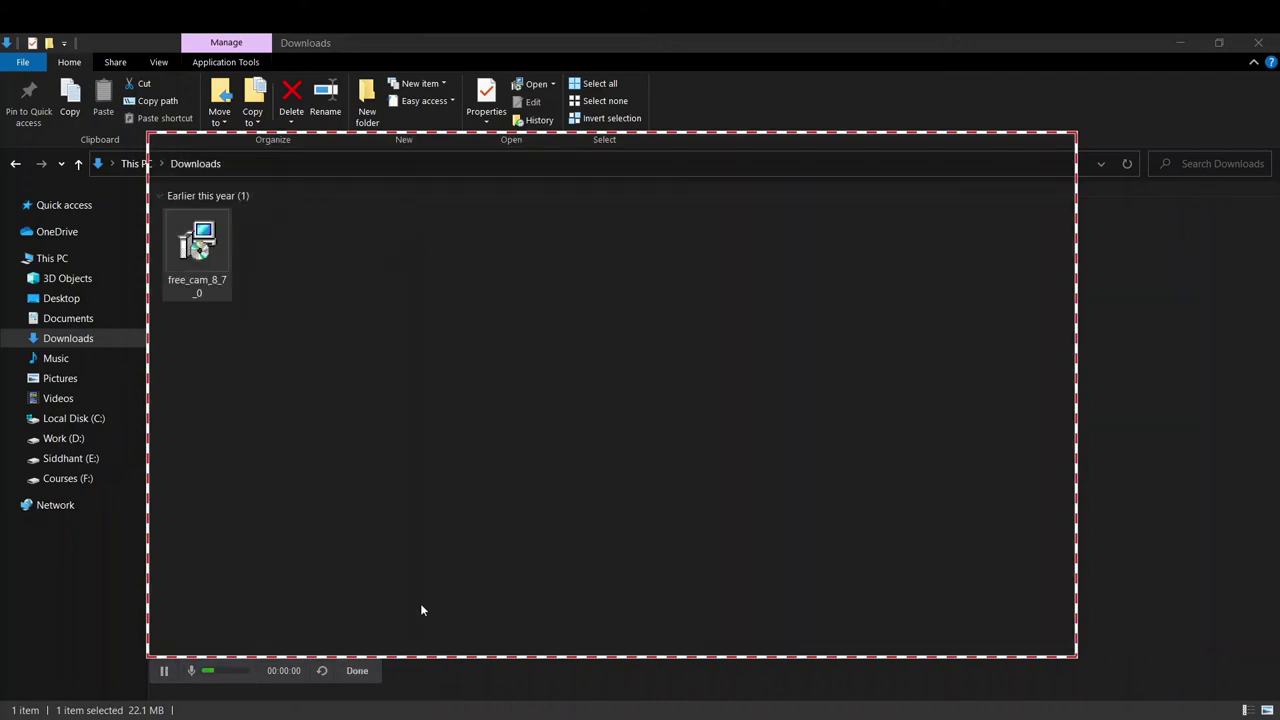
left_click(362, 678)
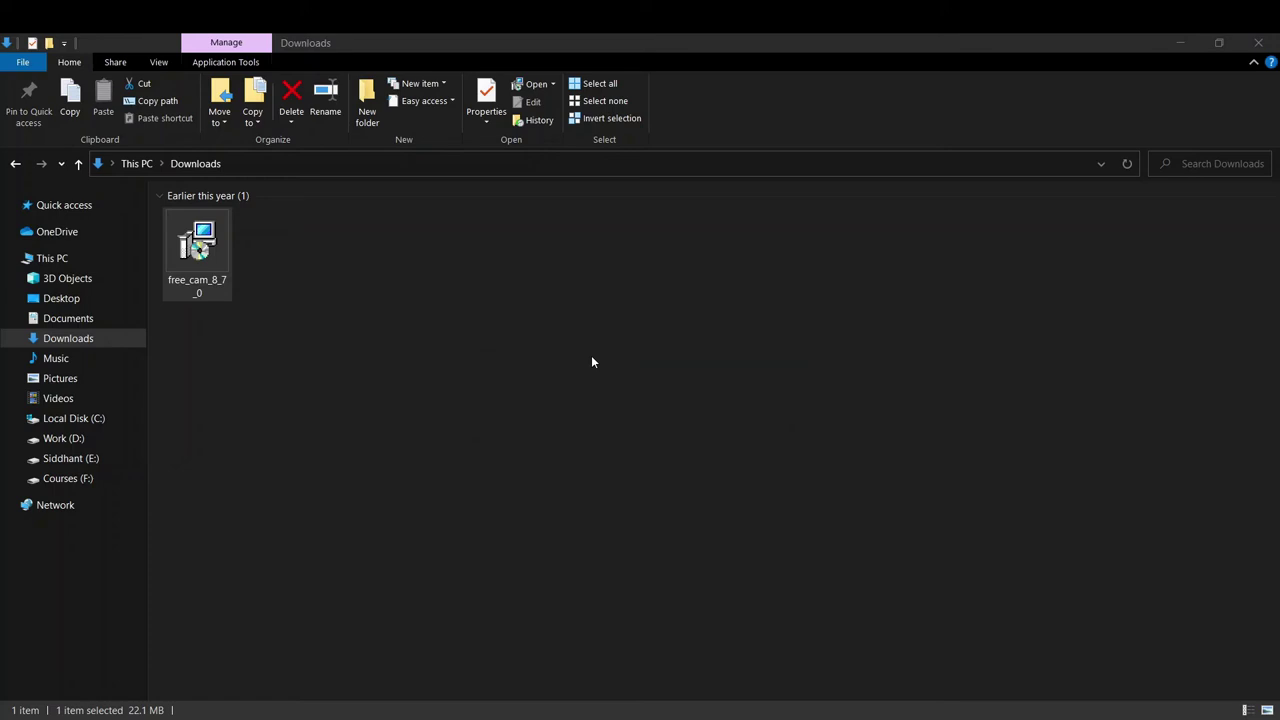
Step: Play back the finished recording and open it in the video editor
key("Escape")
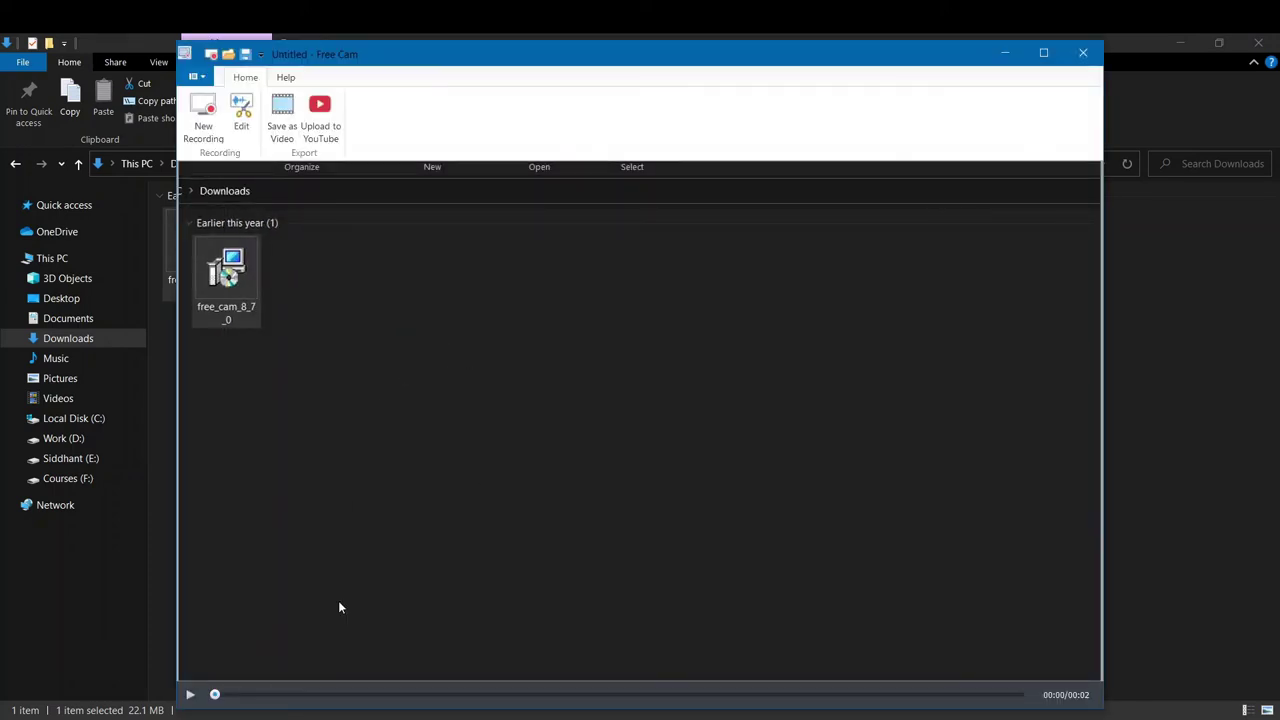
left_click(189, 694)
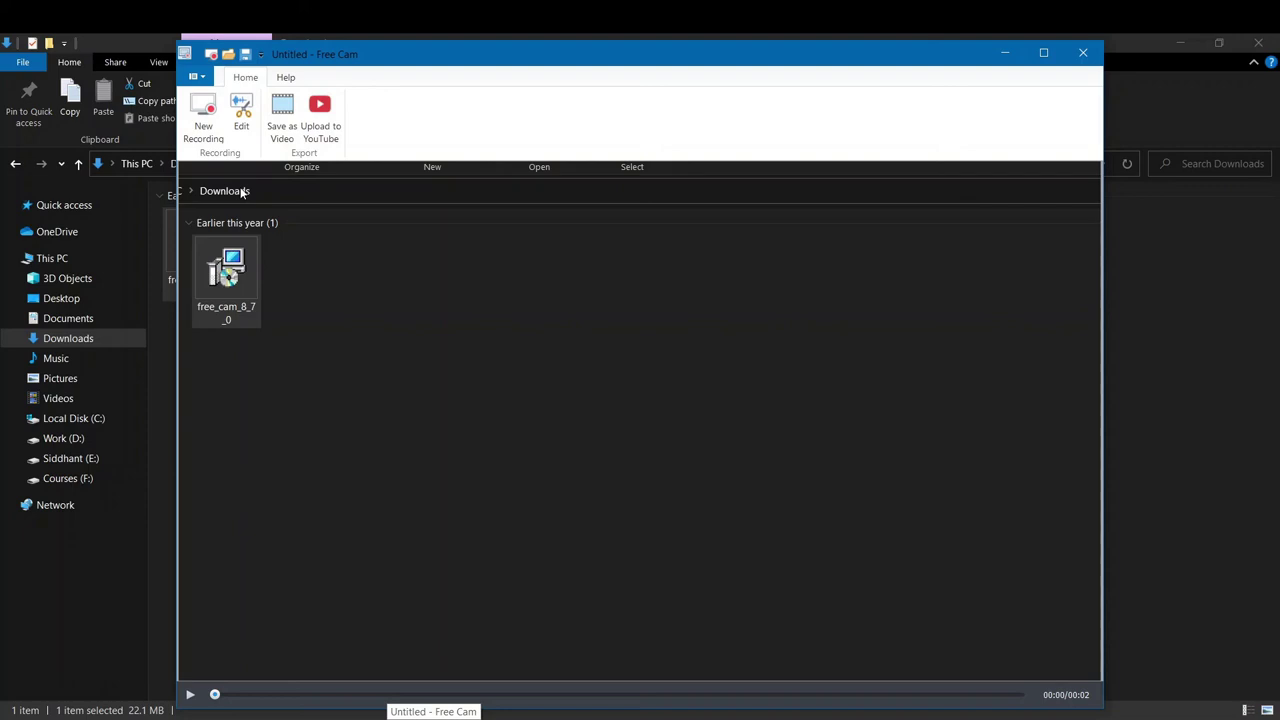
left_click(242, 110)
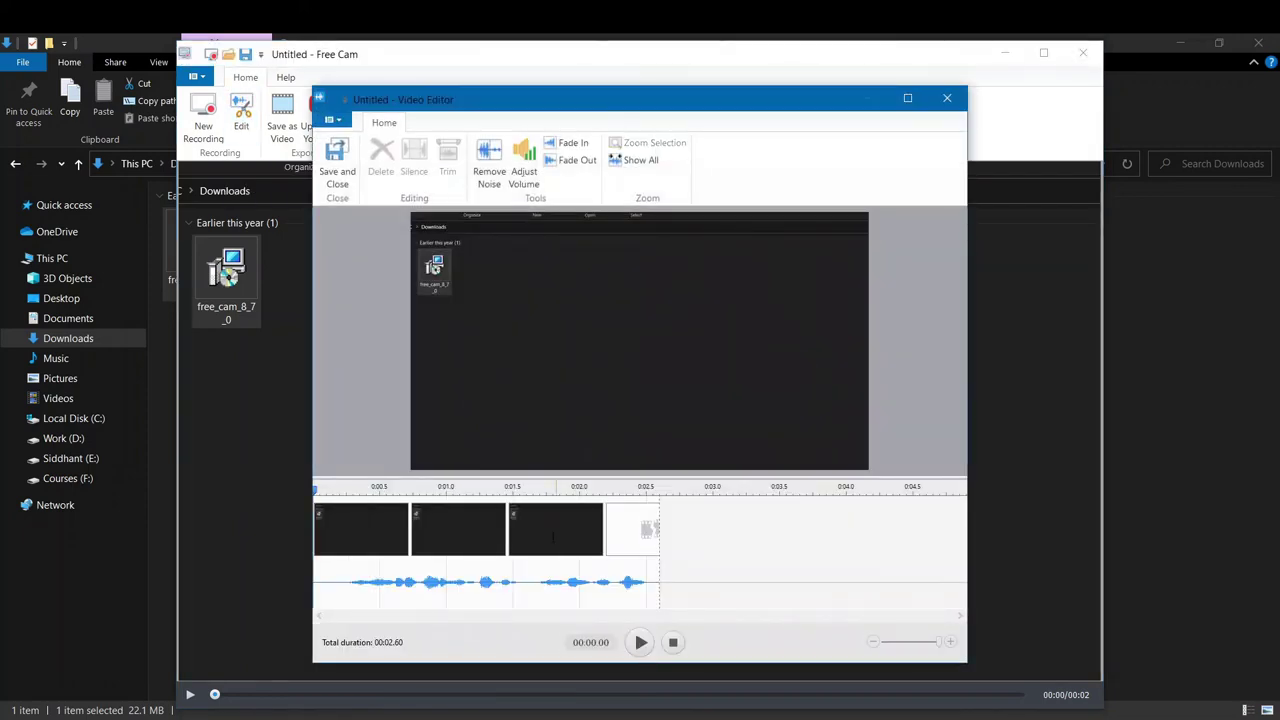
Step: Remove background noise from nearly the whole audio track after a too-short selection is rejected
left_click_drag(510, 583, 542, 583)
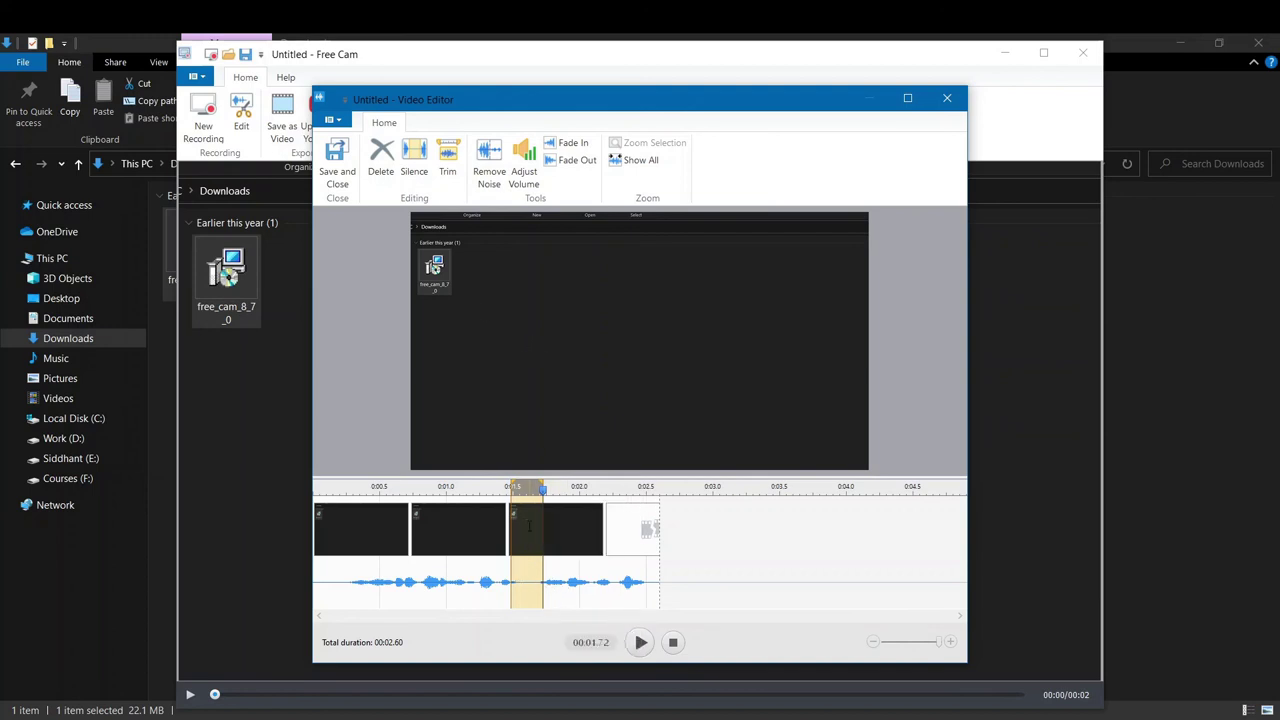
left_click(506, 152)
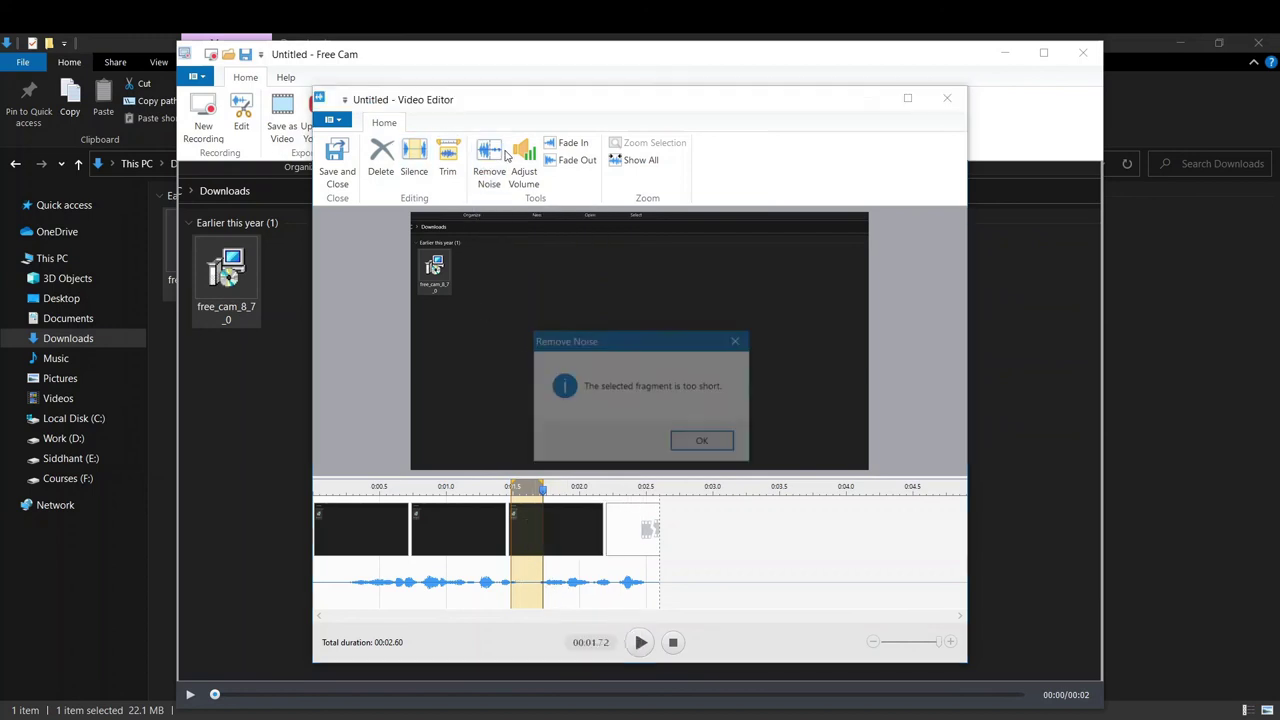
left_click(699, 438)
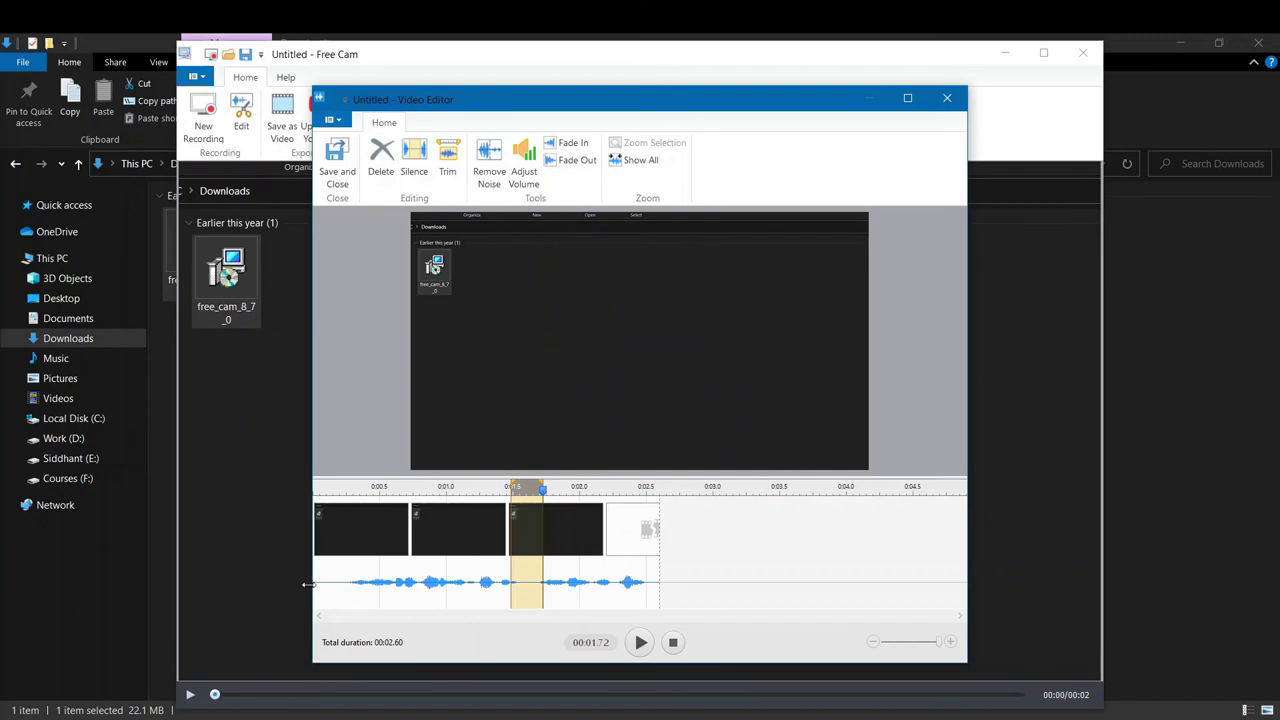
left_click_drag(322, 588, 668, 612)
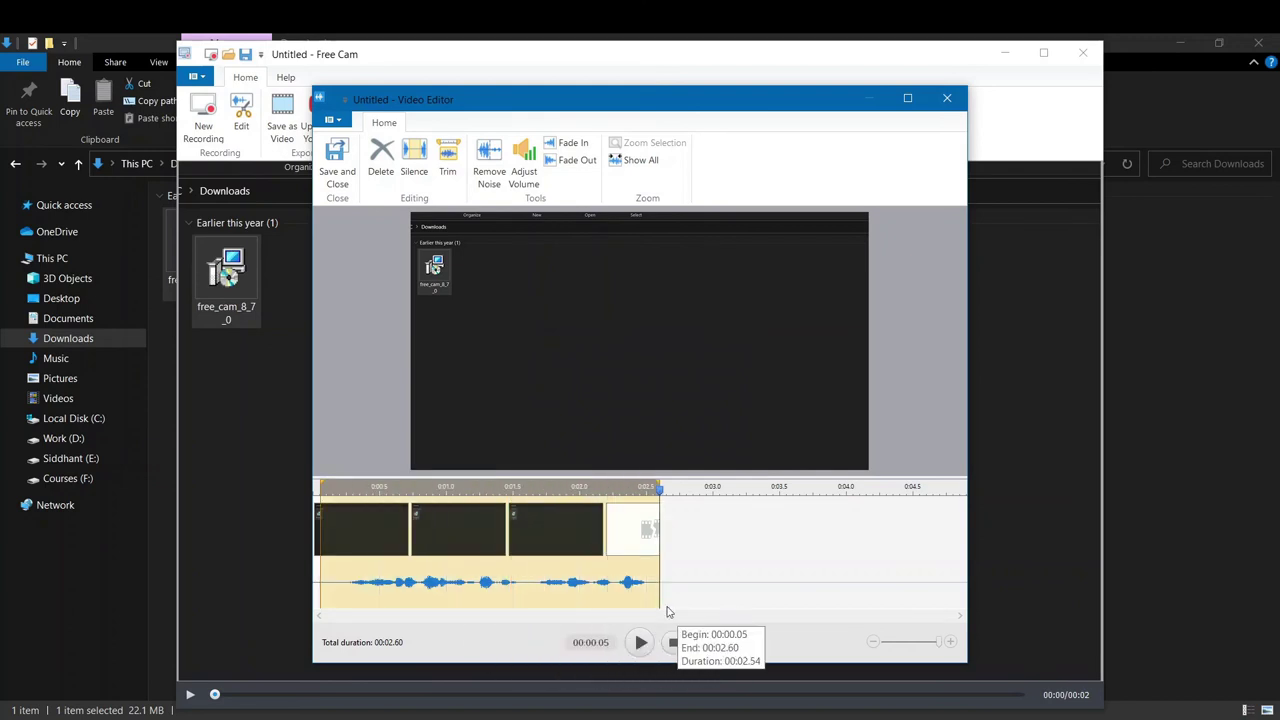
left_click(489, 157)
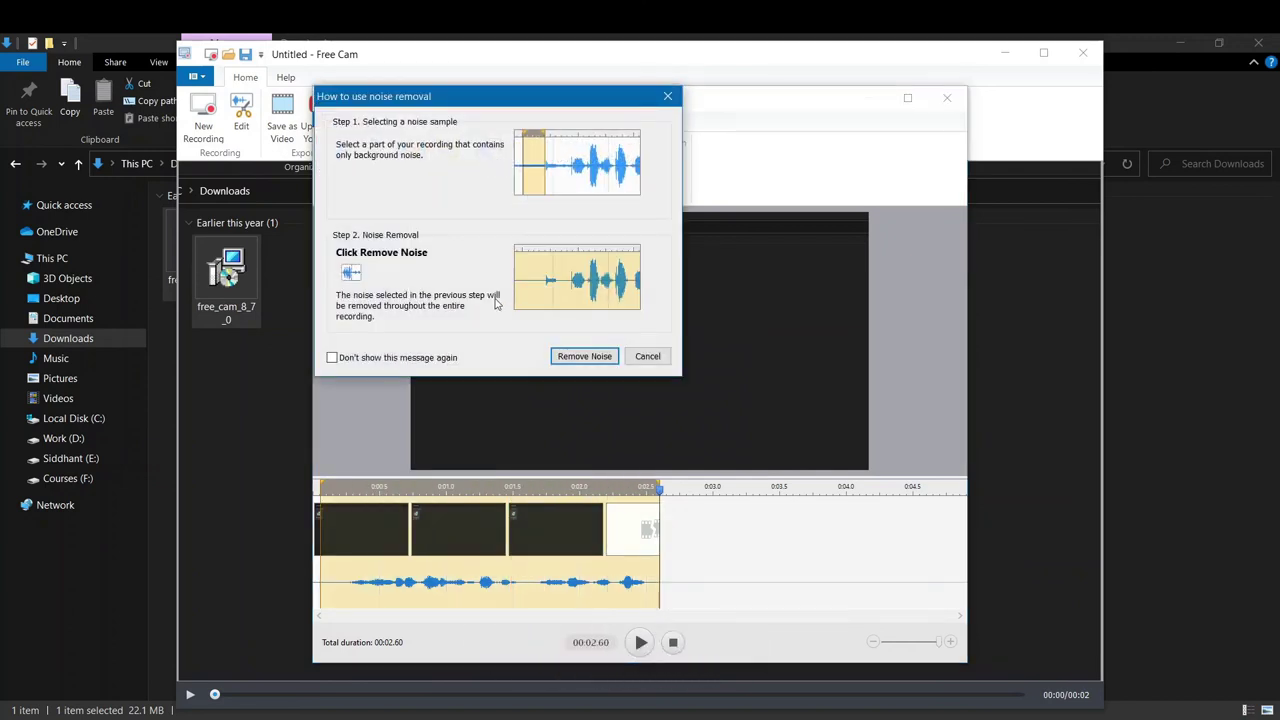
left_click(572, 357)
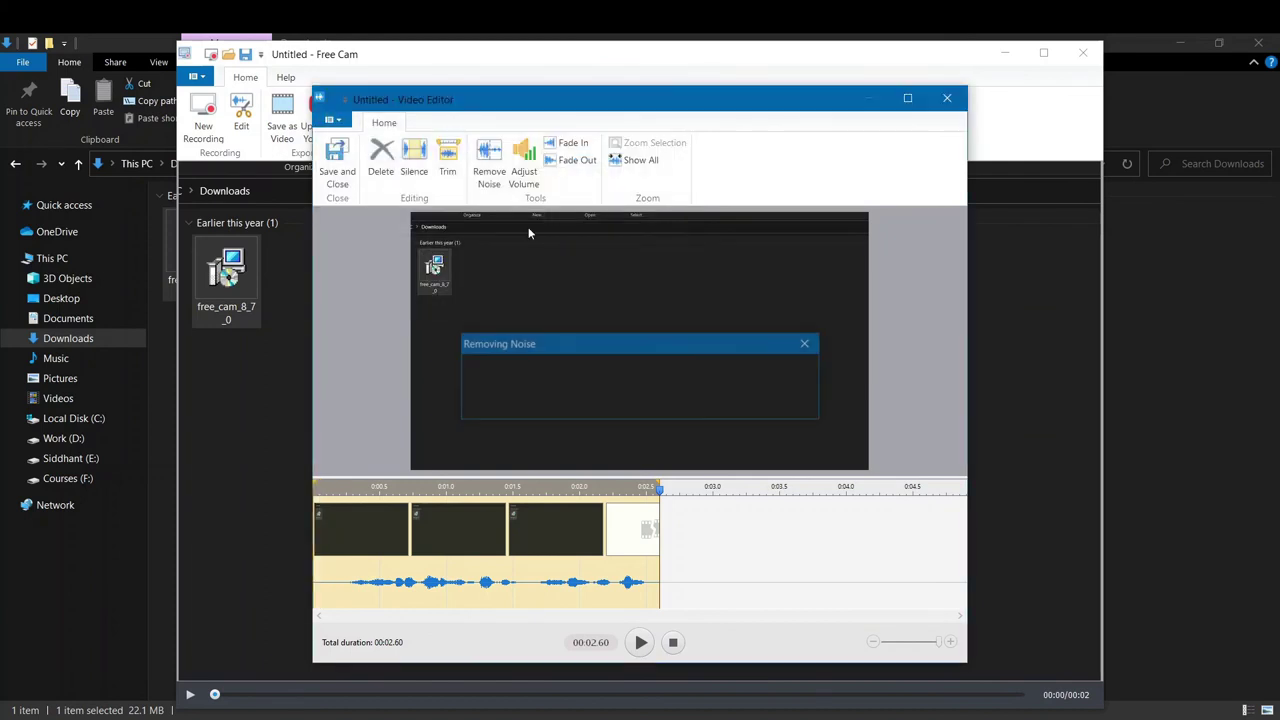
Step: Move the playback position back to 0.41 seconds
left_click(649, 590)
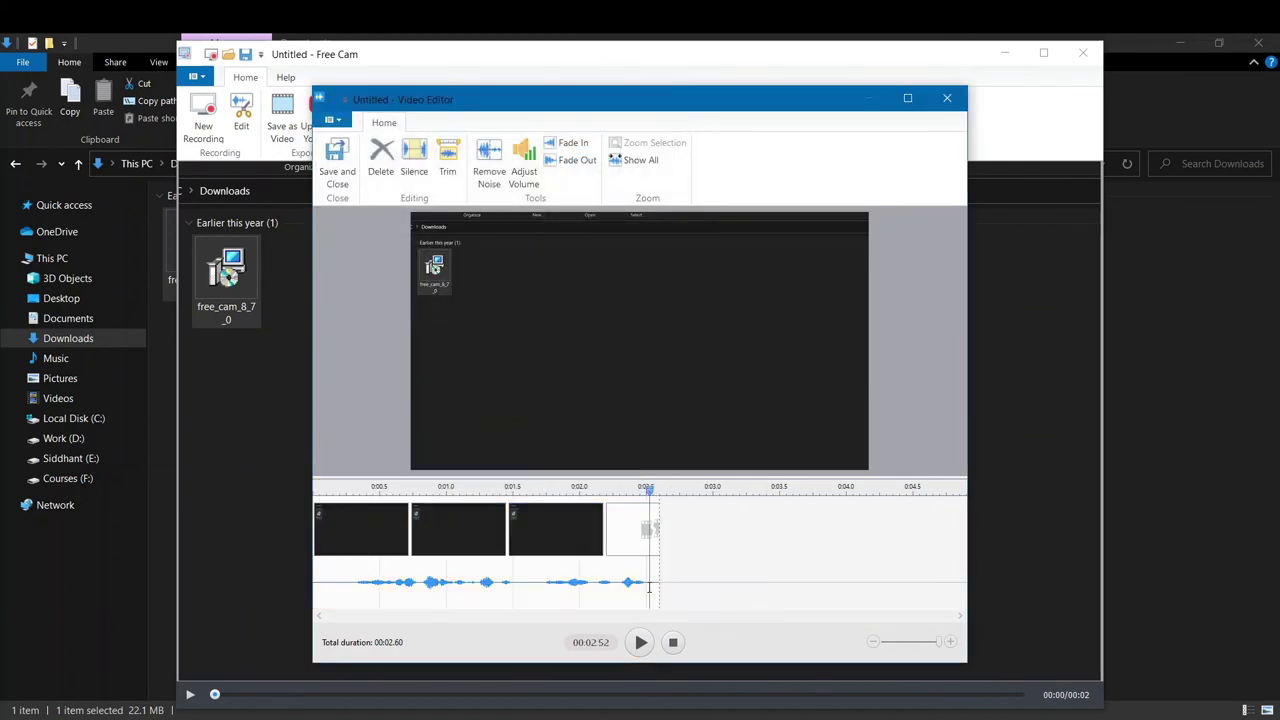
left_click_drag(649, 590, 366, 590)
left_click(368, 590)
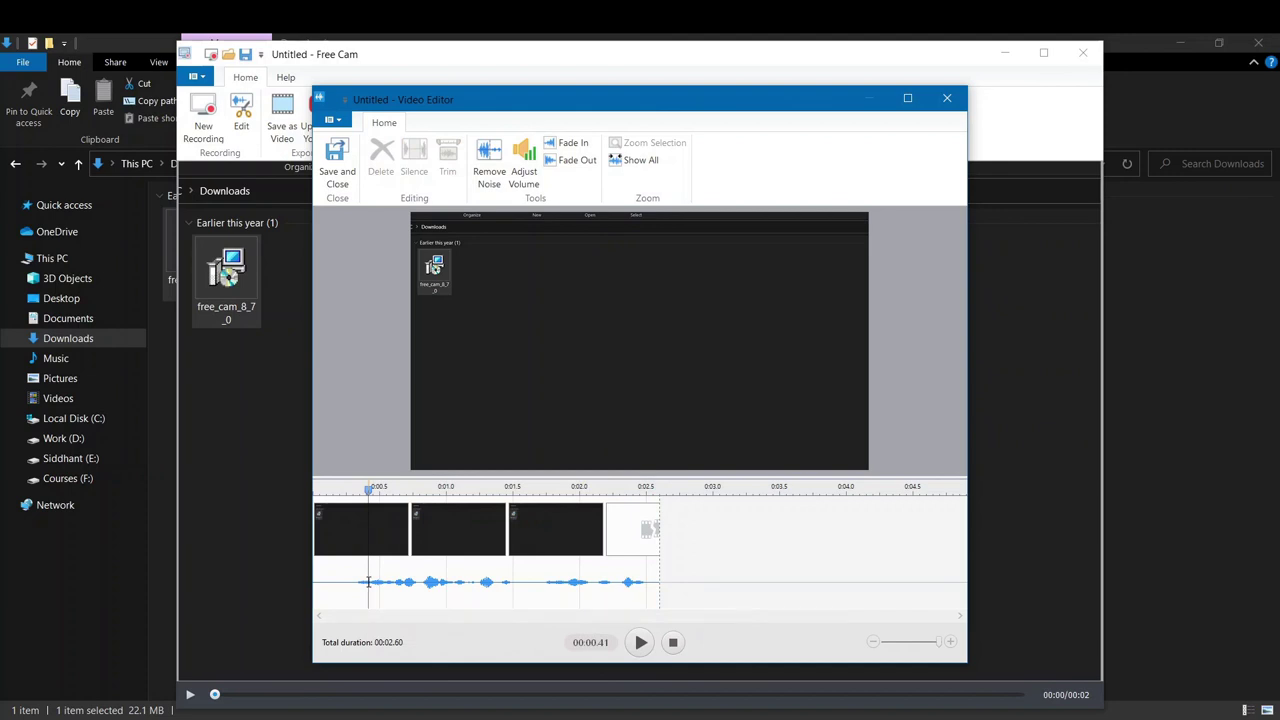